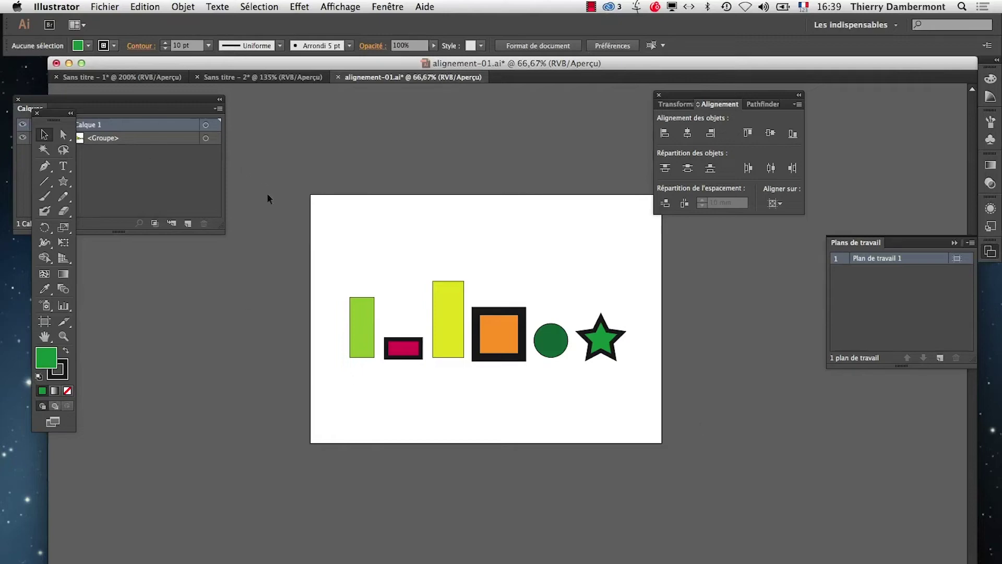
Create a new A4 landscape document, view it full-screen, and reset the Essentials workspace.
{"action": "left_click", "coordinate": [105, 7]}
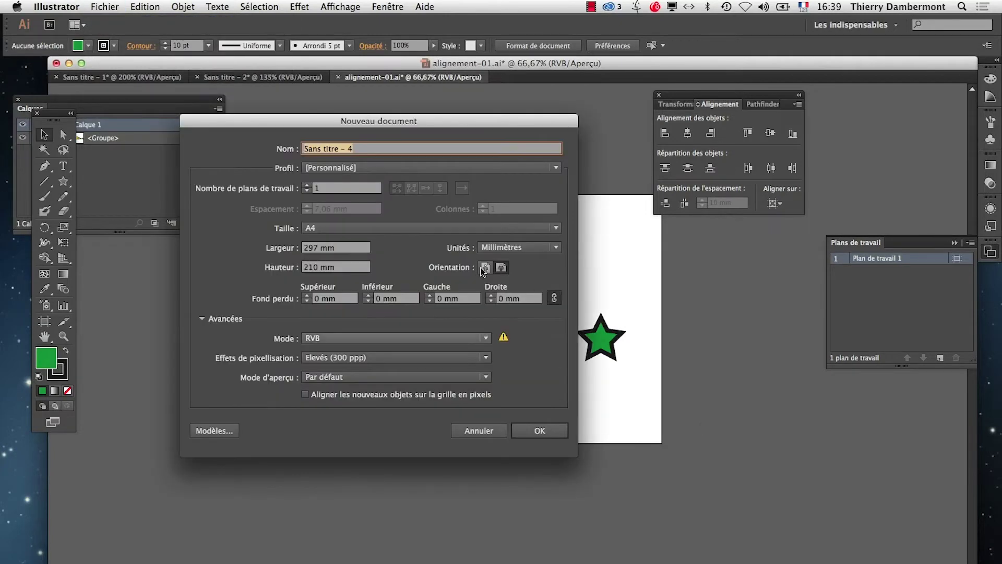
{"action": "left_click", "coordinate": [560, 436]}
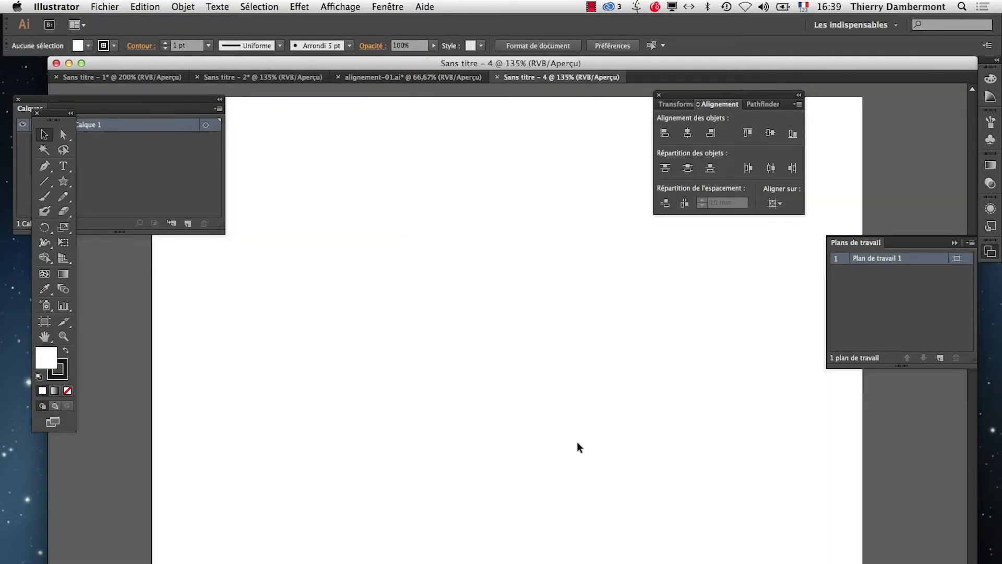
{"action": "key", "text": "f"}
{"action": "left_click", "coordinate": [856, 25]}
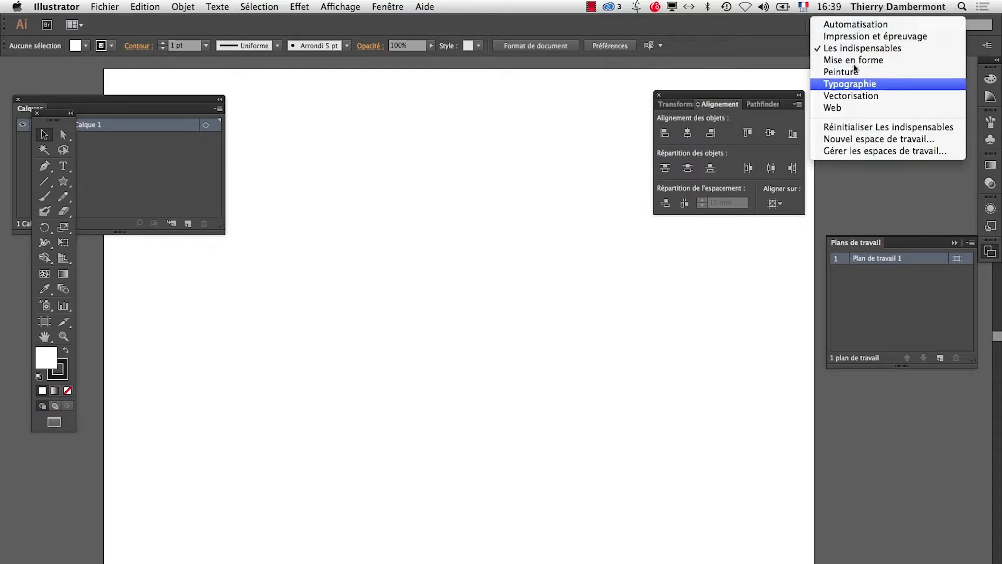
{"action": "left_click", "coordinate": [846, 126]}
Draw a wide and a tall test rectangle with the Rectangle tool.
{"action": "left_click_drag", "start_coordinate": [420, 298], "coordinate": [429, 330]}
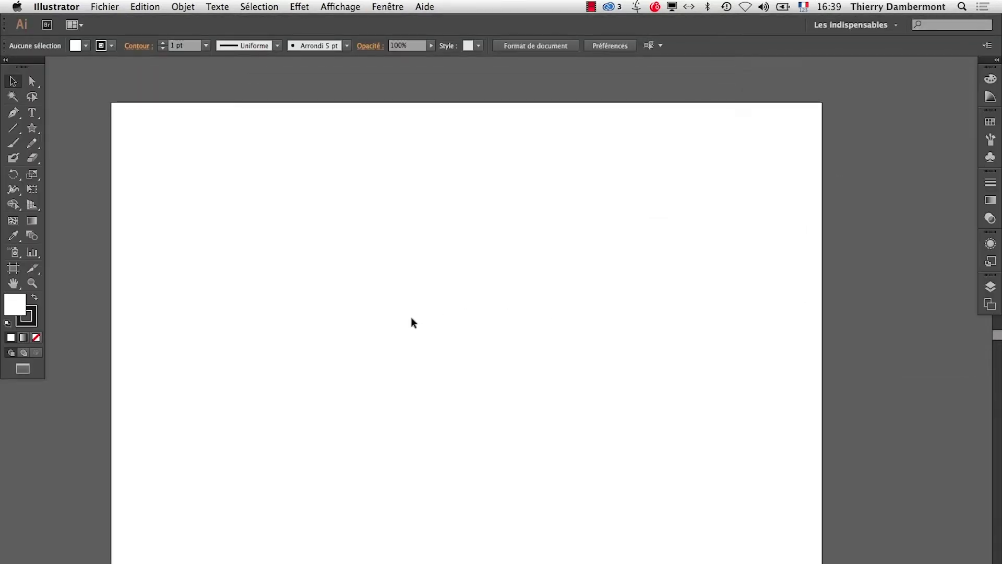
{"action": "left_click", "coordinate": [31, 129]}
{"action": "left_click_drag", "start_coordinate": [39, 130], "coordinate": [88, 127]}
{"action": "left_click_drag", "start_coordinate": [193, 207], "coordinate": [401, 285]}
{"action": "left_click_drag", "start_coordinate": [586, 418], "coordinate": [509, 240]}
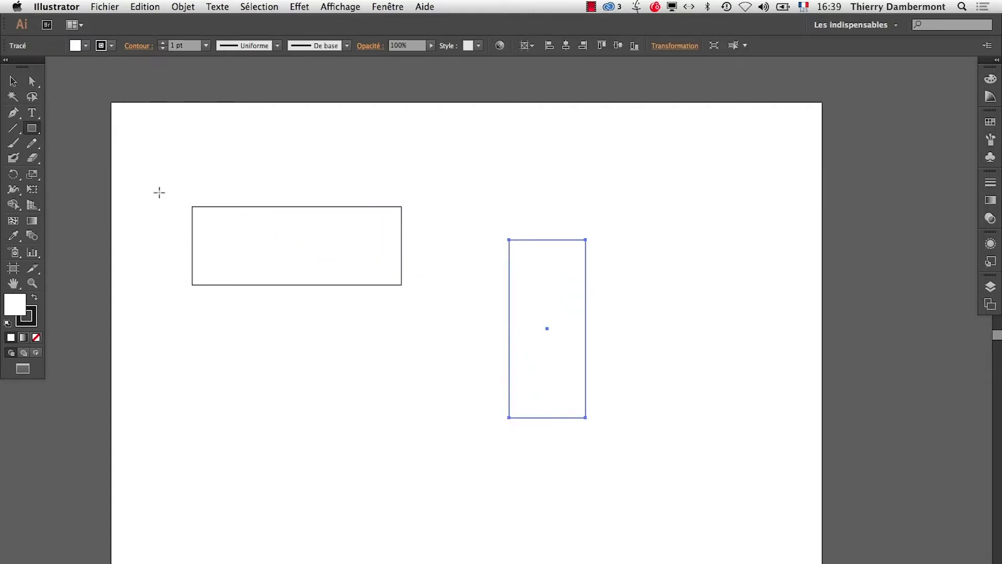
Select both rectangles and fill them red from the Swatches panel.
{"action": "left_click", "coordinate": [14, 82]}
{"action": "left_click_drag", "start_coordinate": [175, 154], "coordinate": [402, 323]}
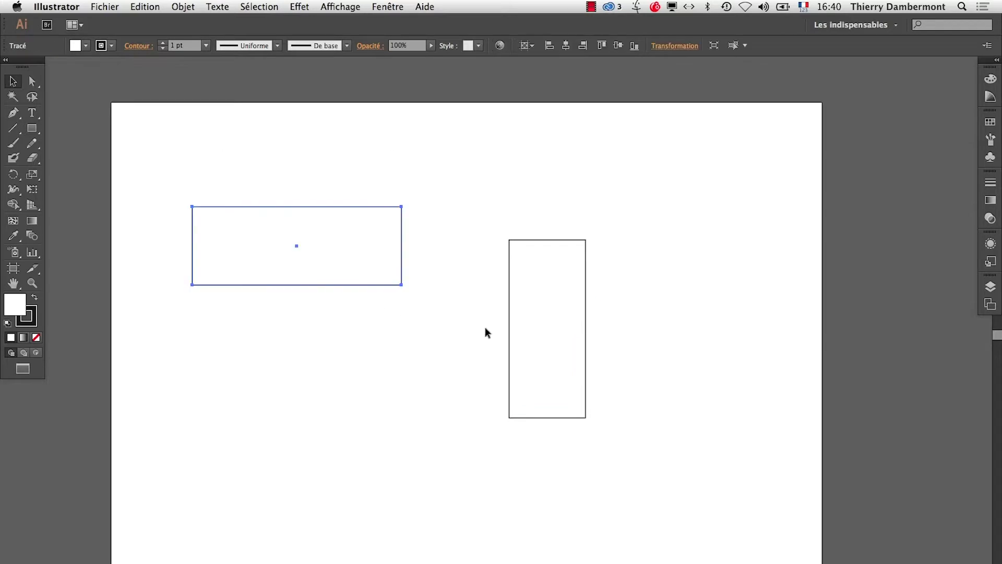
{"action": "left_click_drag", "start_coordinate": [344, 165], "coordinate": [790, 525]}
{"action": "left_click", "coordinate": [990, 122]}
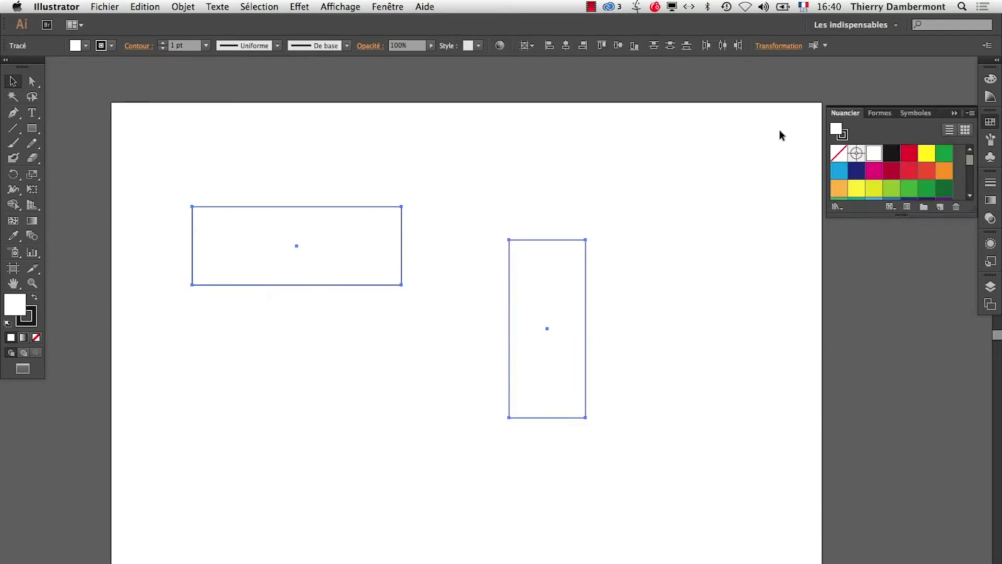
{"action": "left_click", "coordinate": [934, 168]}
{"action": "left_click_drag", "start_coordinate": [970, 212], "coordinate": [964, 507]}
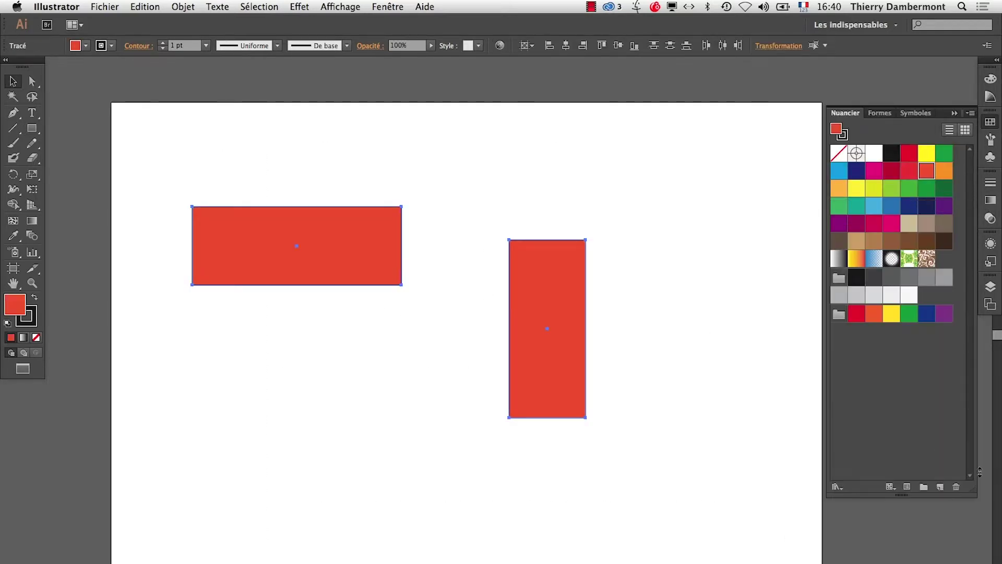
Float the Swatches panel beside the artboard and delete both test rectangles.
{"action": "left_click", "coordinate": [736, 437]}
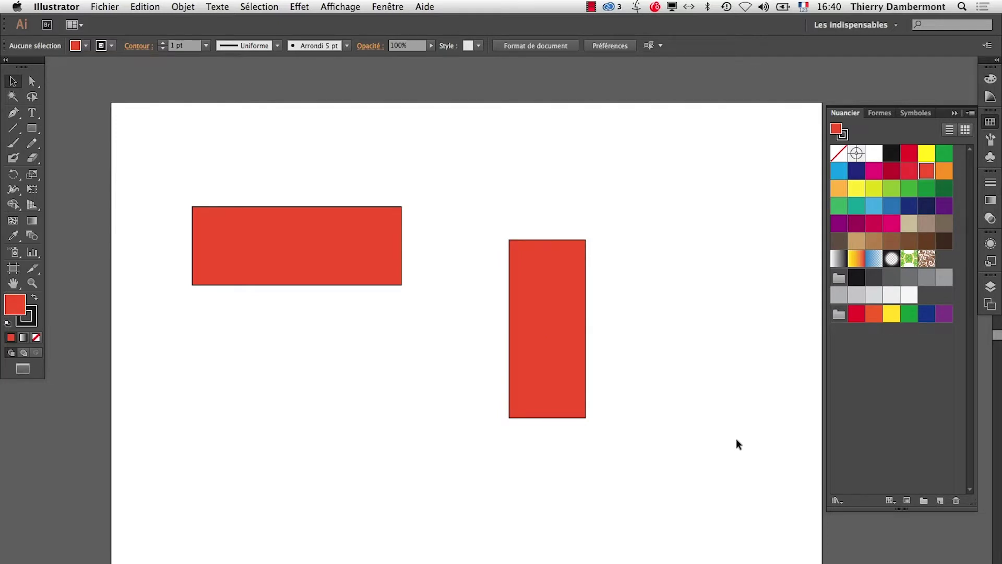
{"action": "left_click_drag", "start_coordinate": [845, 113], "coordinate": [779, 95]}
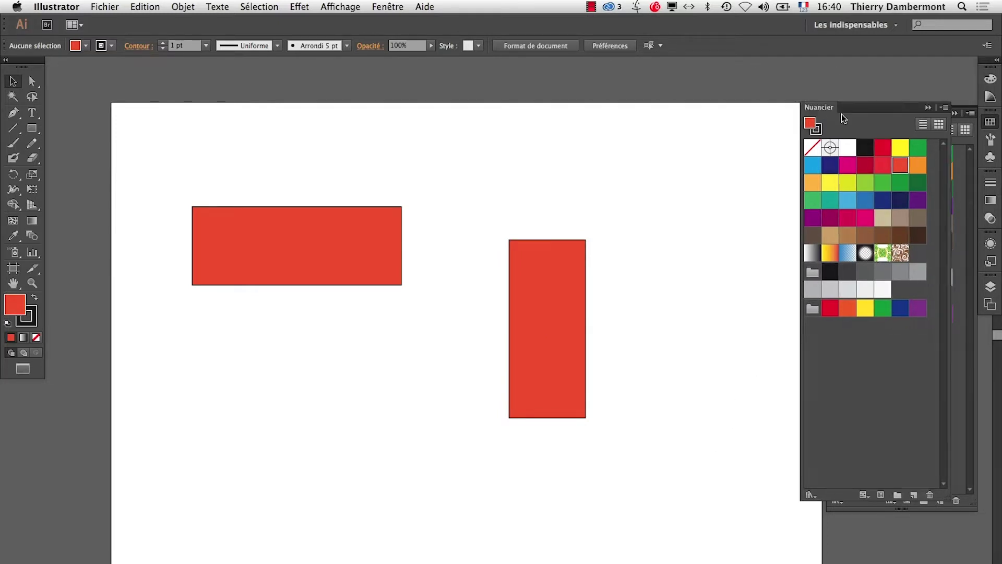
{"action": "left_click_drag", "start_coordinate": [338, 179], "coordinate": [642, 420]}
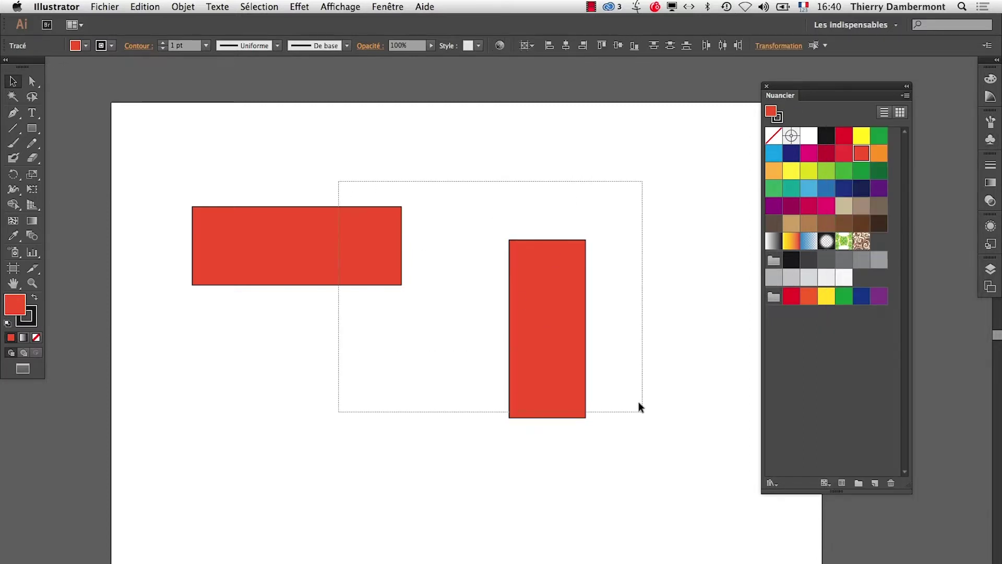
{"action": "key", "text": "Delete"}
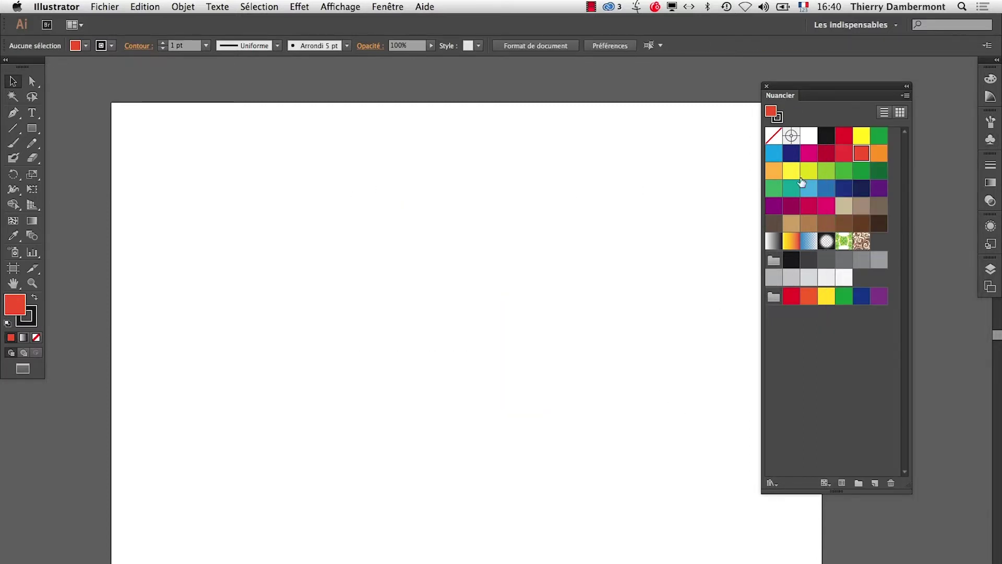
Set the General preferences constrain angle (Inclinaison des axes) to 30°.
{"action": "left_click_drag", "start_coordinate": [551, 214], "coordinate": [501, 194]}
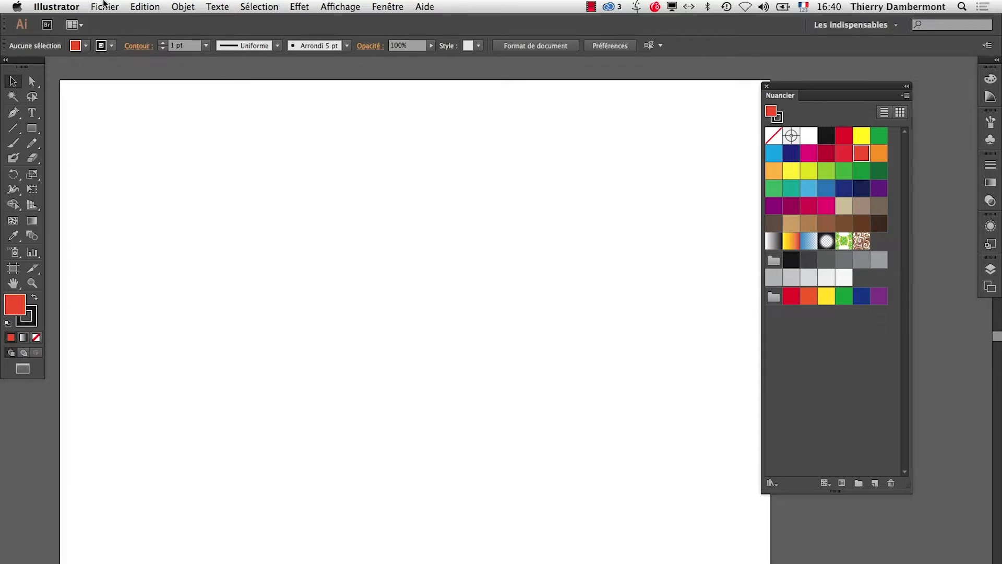
{"action": "left_click", "coordinate": [56, 6]}
{"action": "mouse_move", "coordinate": [65, 41]}
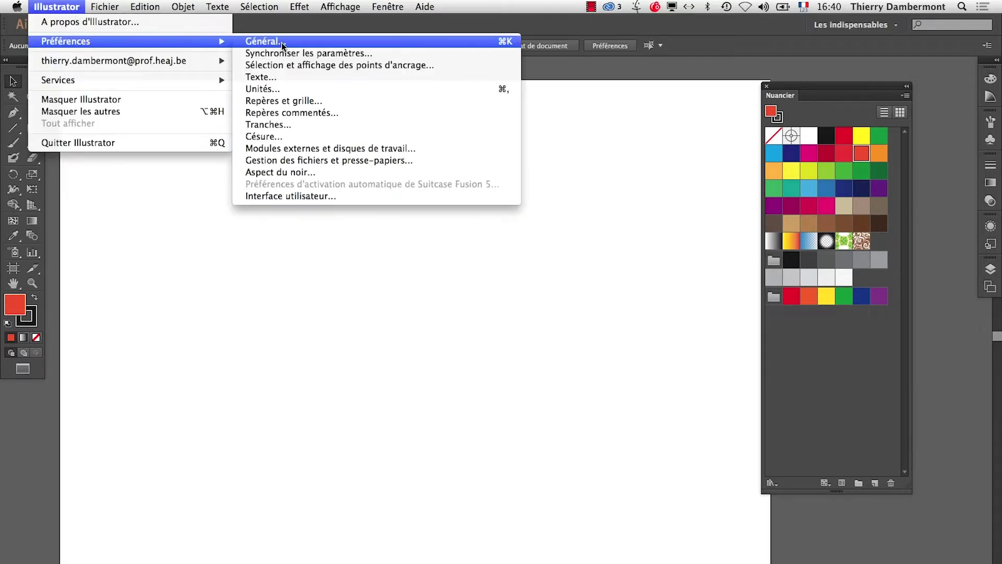
{"action": "left_click", "coordinate": [282, 44]}
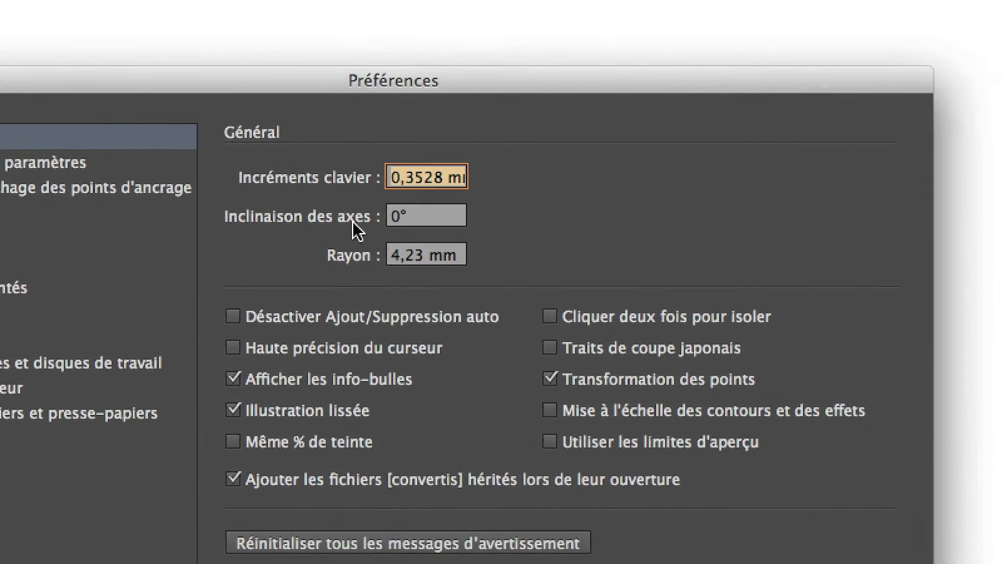
{"action": "left_click", "coordinate": [610, 277]}
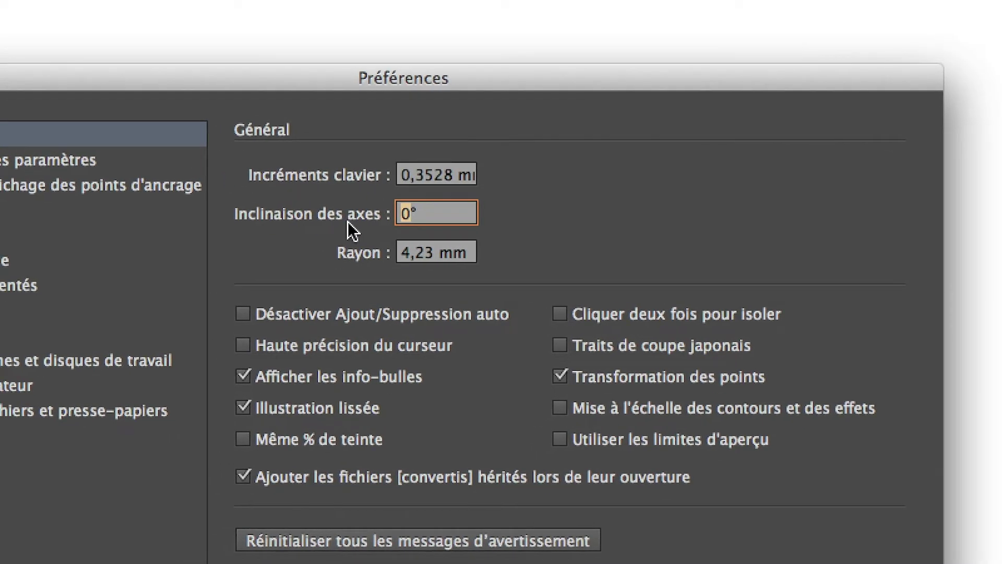
{"action": "type", "text": "30"}
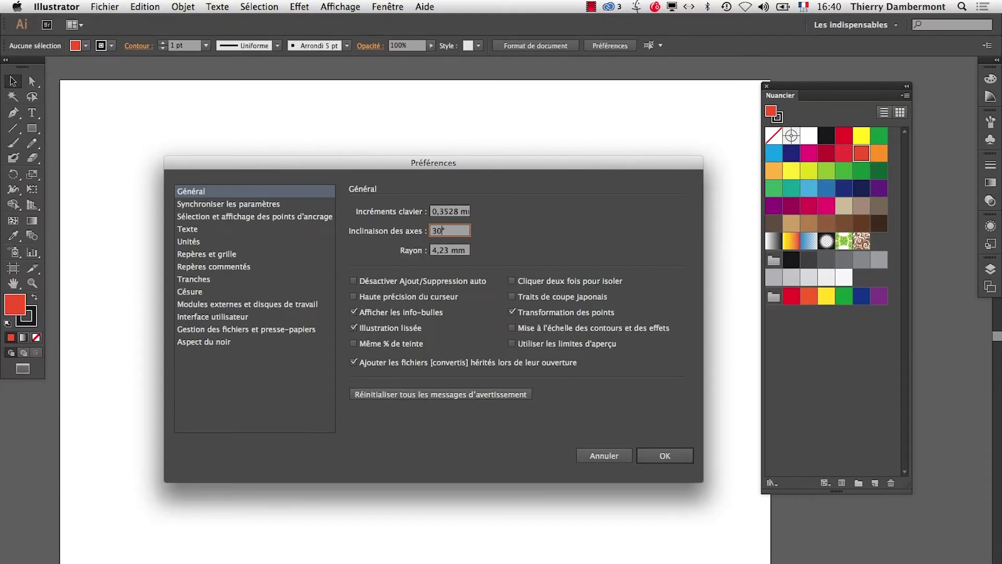
{"action": "key", "text": "Return"}
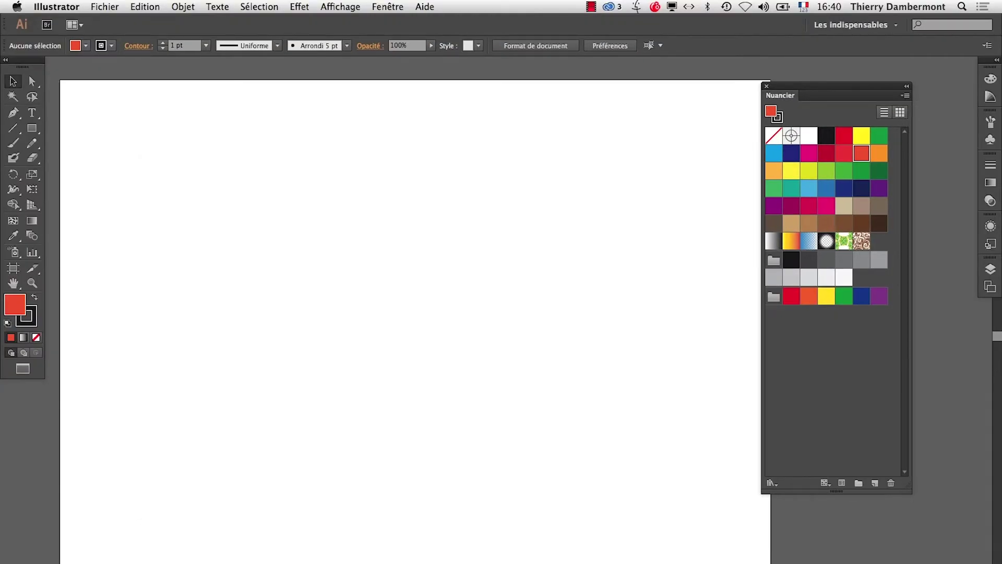
Draw two tilted rectangles, deleting a small third one drawn by mistake.
{"action": "left_click", "coordinate": [32, 128]}
{"action": "mouse_move", "coordinate": [155, 164]}
{"action": "left_mouse_down"}
{"action": "mouse_move", "coordinate": [272, 226]}
{"action": "mouse_move", "coordinate": [302, 264]}
{"action": "left_mouse_up"}
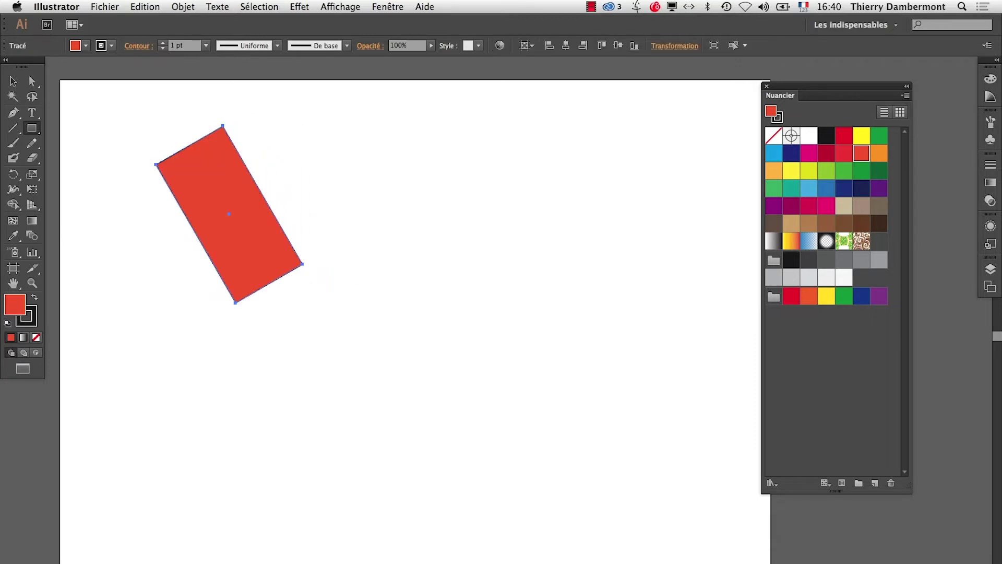
{"action": "mouse_move", "coordinate": [379, 328]}
{"action": "left_mouse_down"}
{"action": "mouse_move", "coordinate": [406, 350]}
{"action": "mouse_move", "coordinate": [559, 283]}
{"action": "left_mouse_up"}
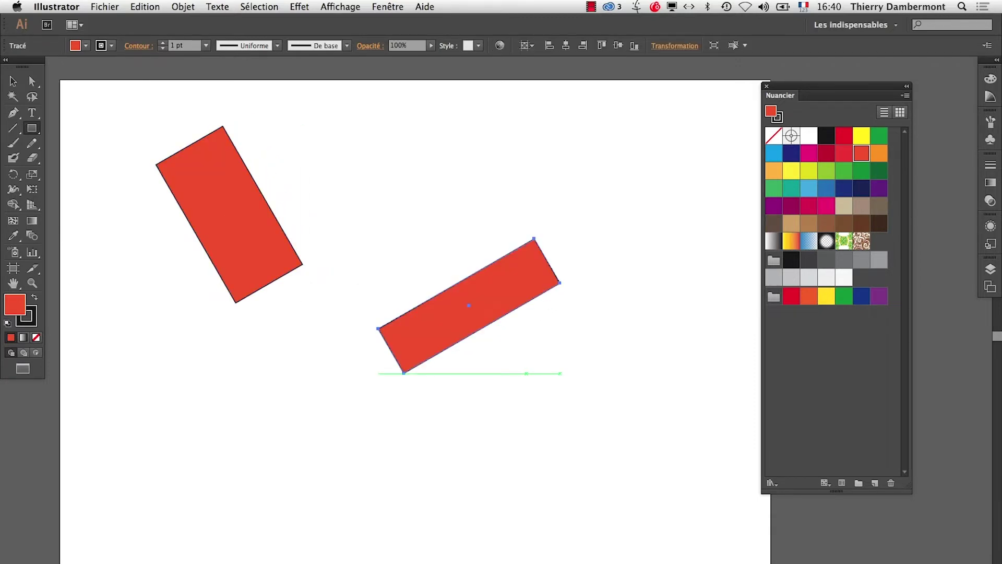
{"action": "mouse_move", "coordinate": [206, 339]}
{"action": "left_mouse_down"}
{"action": "mouse_move", "coordinate": [261, 395]}
{"action": "mouse_move", "coordinate": [292, 401]}
{"action": "left_mouse_up"}
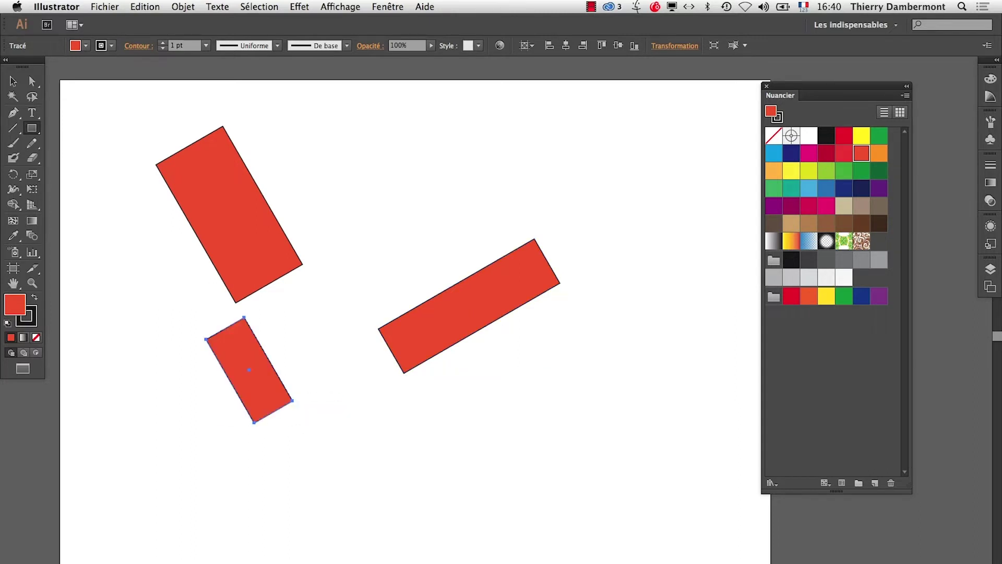
{"action": "key", "text": "Delete"}
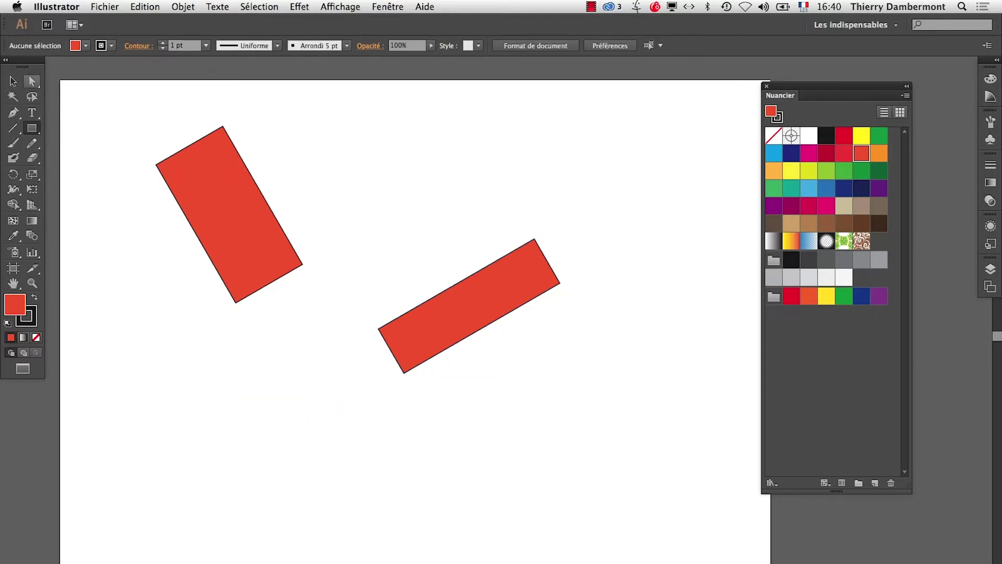
Move the long rectangle just below the first and enlarge it with Free Transform.
{"action": "left_click", "coordinate": [13, 81]}
{"action": "left_click_drag", "start_coordinate": [393, 319], "coordinate": [218, 329]}
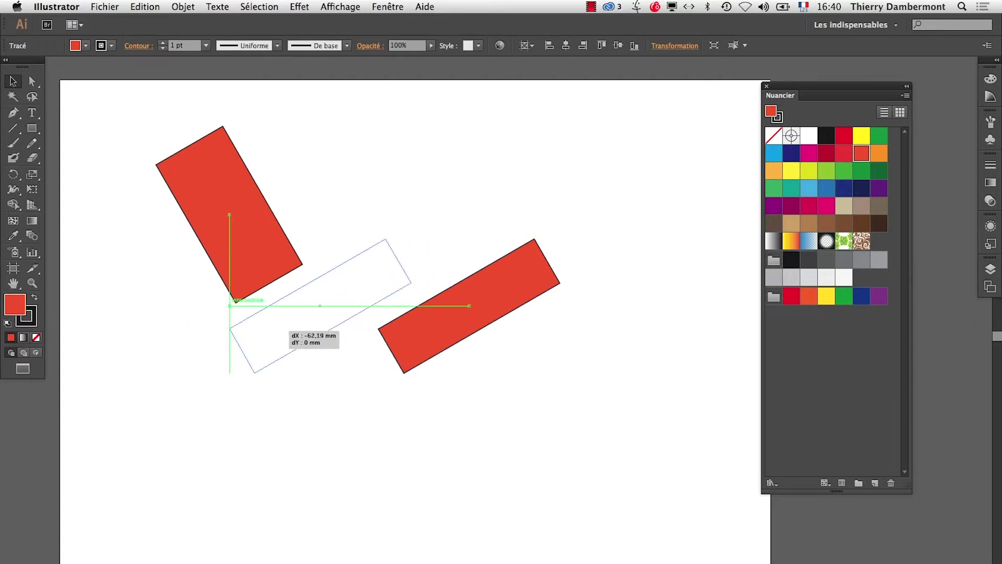
{"action": "key", "text": "e"}
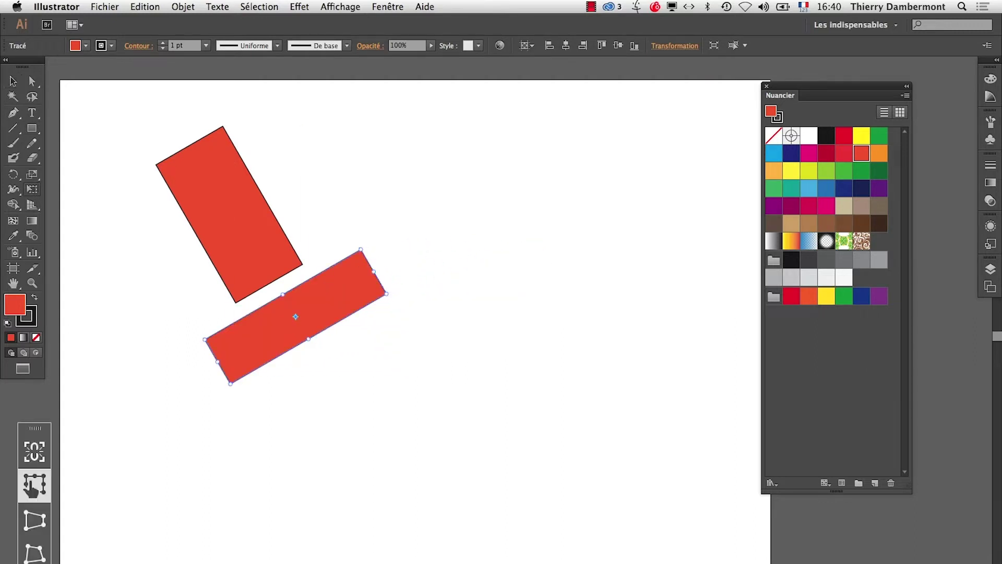
{"action": "left_click_drag", "start_coordinate": [386, 294], "coordinate": [489, 281]}
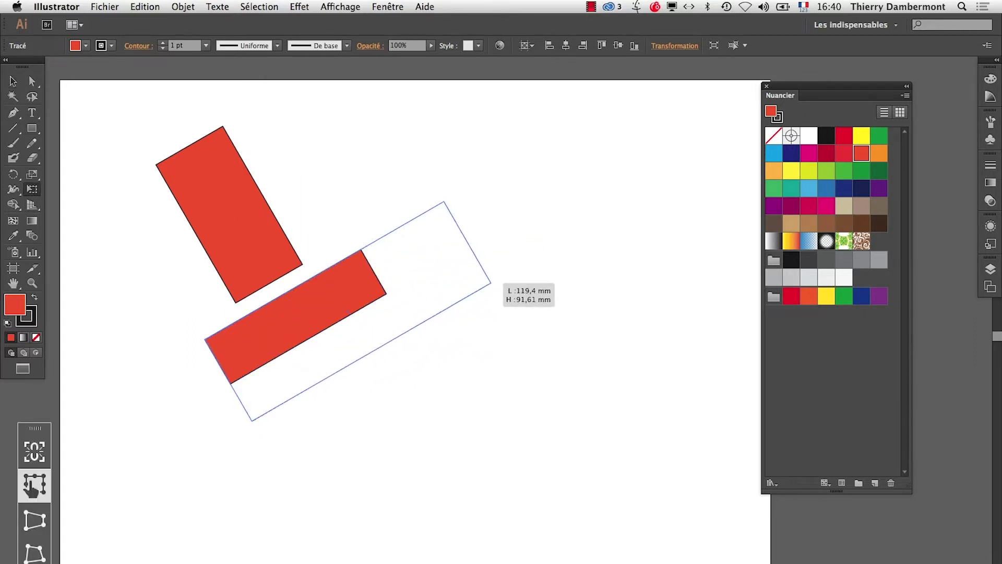
{"action": "left_click", "coordinate": [35, 112]}
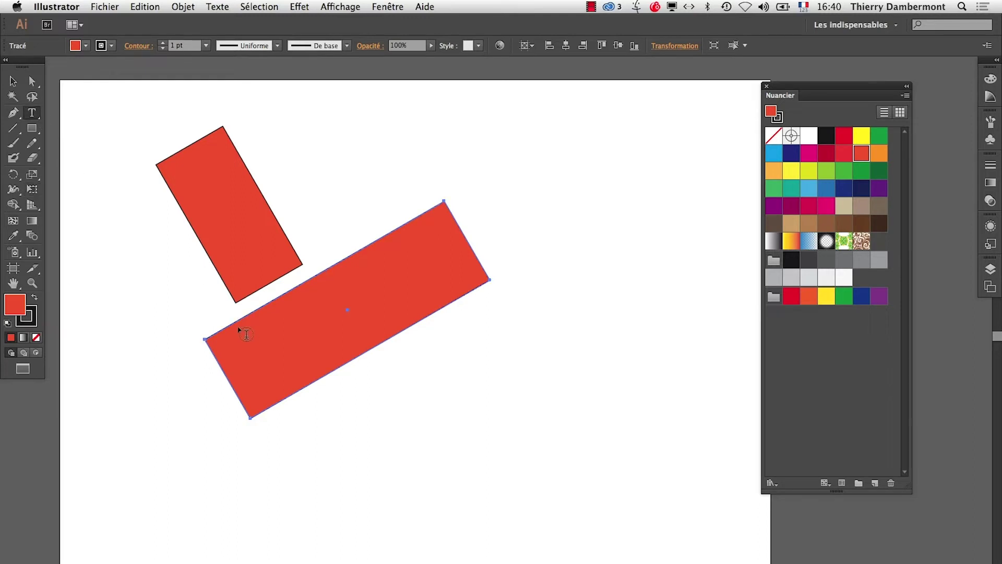
Type 'Sale' in the large rectangle, set it to 50 pt and center-align it.
{"action": "left_click", "coordinate": [244, 365]}
{"action": "type", "text": "Sale"}
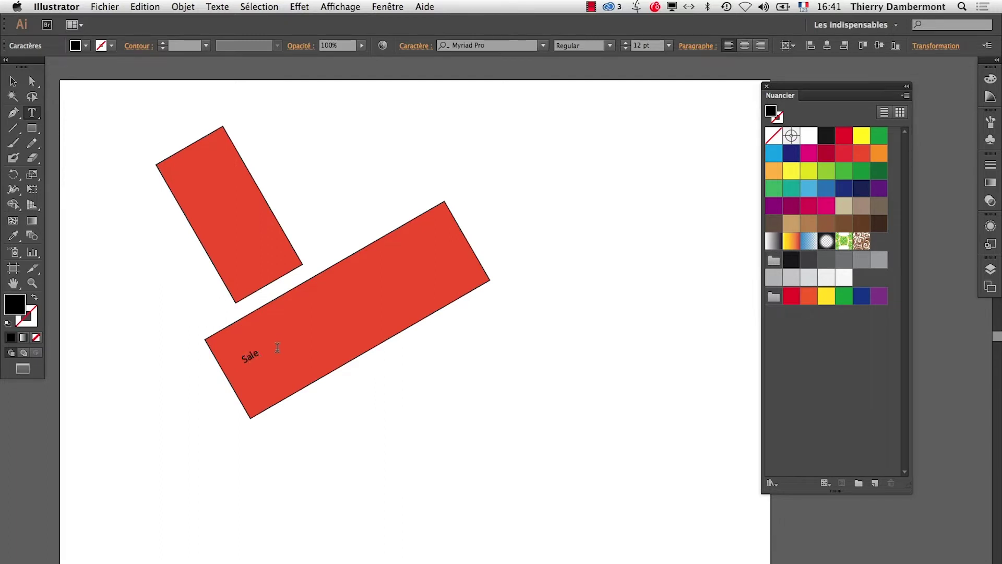
{"action": "left_click_drag", "start_coordinate": [277, 347], "coordinate": [225, 362]}
{"action": "left_click", "coordinate": [379, 5]}
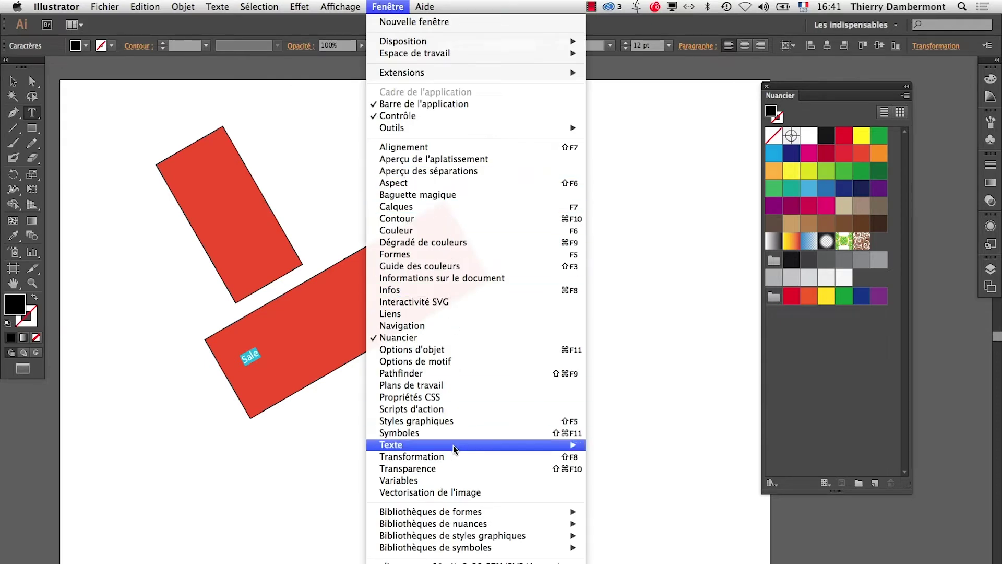
{"action": "mouse_move", "coordinate": [454, 445]}
{"action": "left_click", "coordinate": [629, 447]}
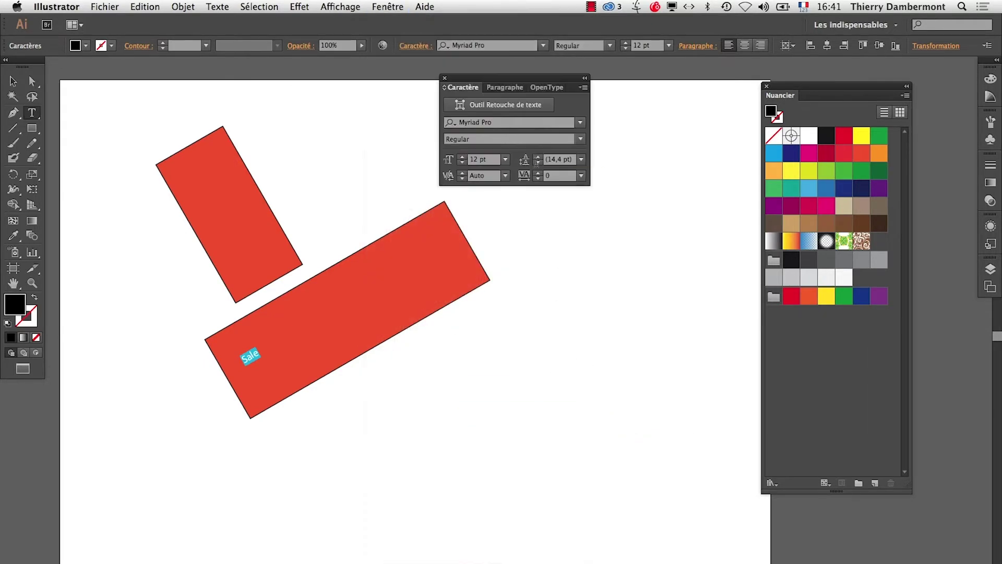
{"action": "left_click", "coordinate": [462, 157]}
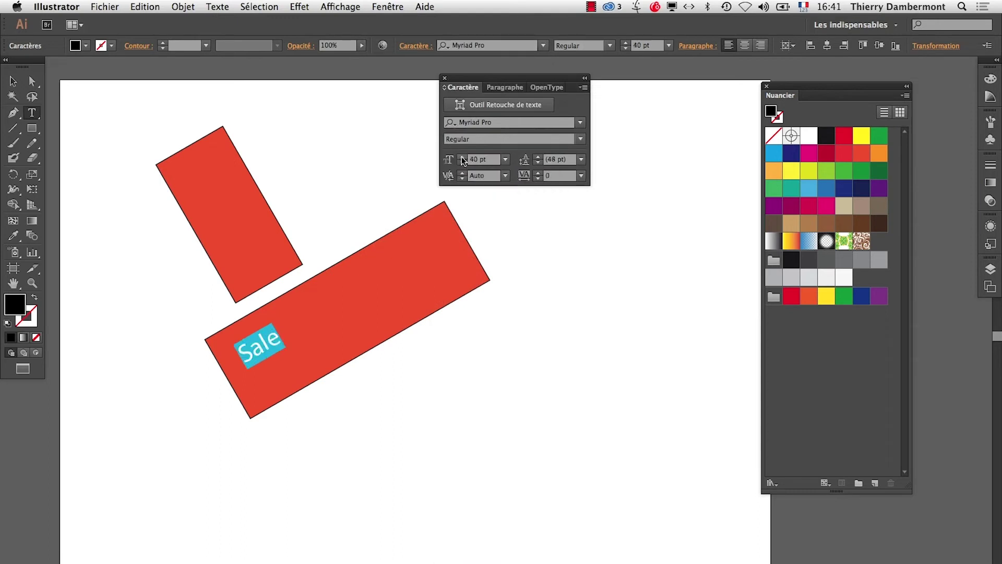
{"action": "left_click_drag", "start_coordinate": [466, 83], "coordinate": [583, 255]}
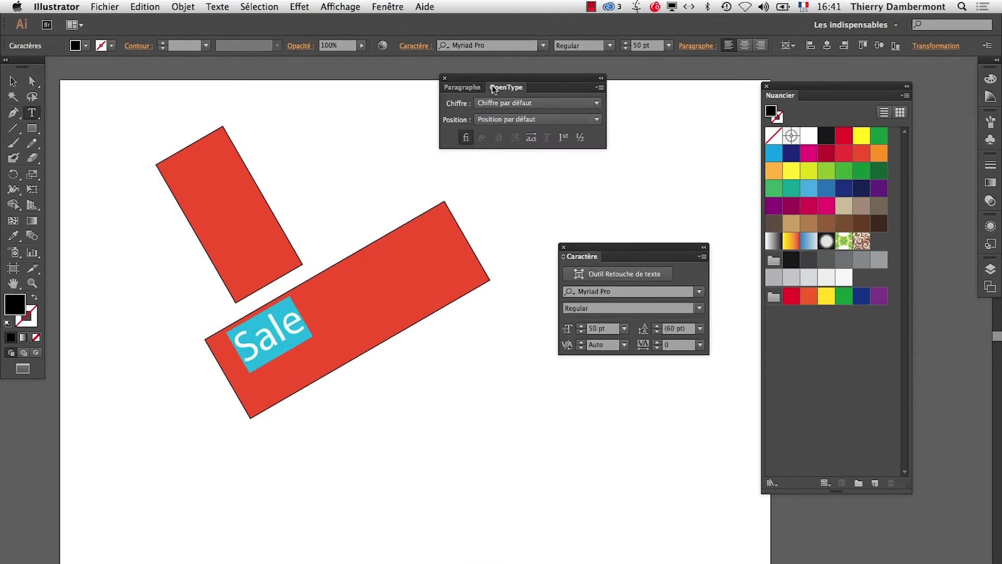
{"action": "left_click", "coordinate": [472, 106]}
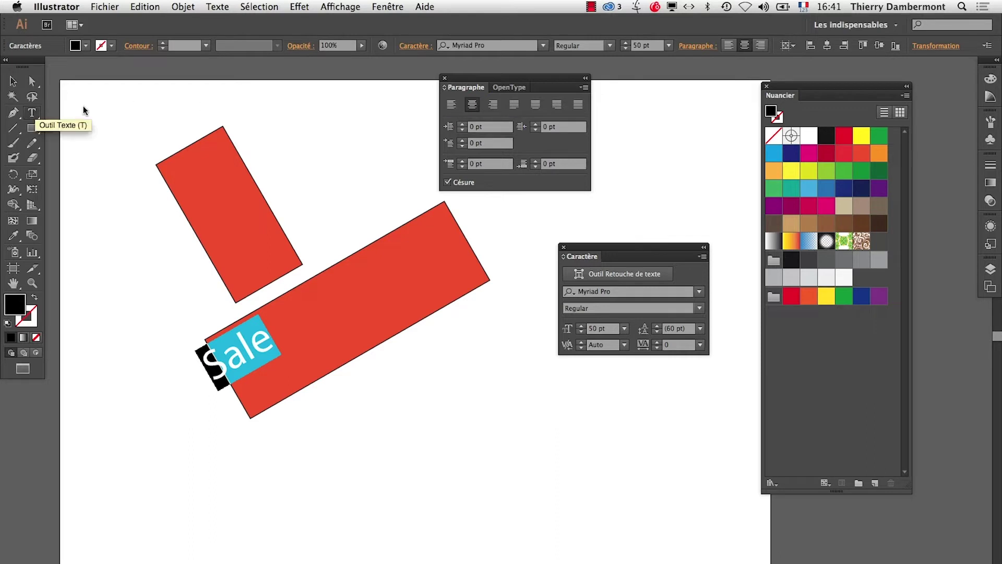
Move the Sale text into the rectangle, then delete it and tear off the type tools.
{"action": "left_click", "coordinate": [13, 81]}
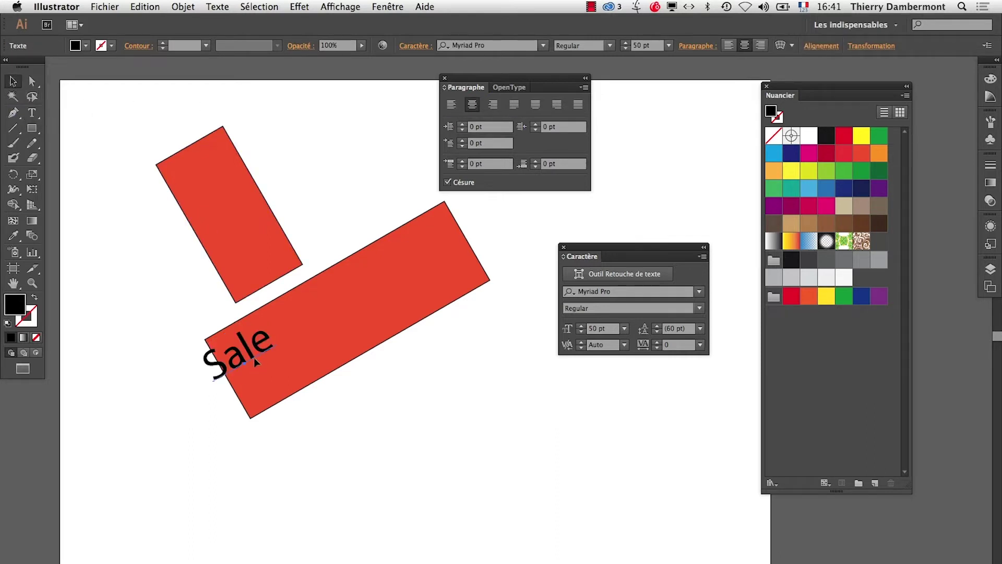
{"action": "left_click_drag", "start_coordinate": [254, 357], "coordinate": [356, 333]}
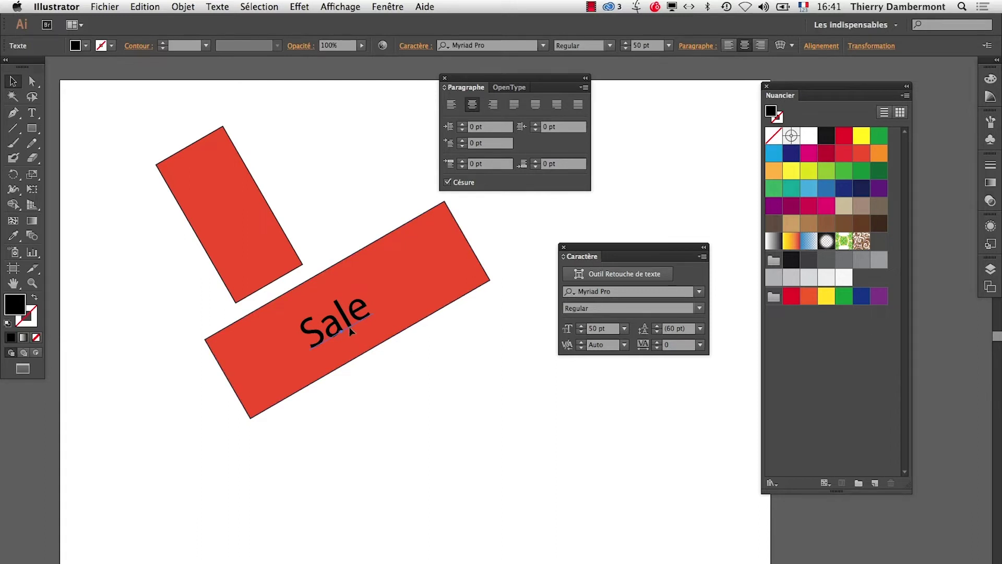
{"action": "left_click_drag", "start_coordinate": [351, 331], "coordinate": [351, 339]}
{"action": "key", "text": "Delete"}
{"action": "mouse_move", "coordinate": [32, 113]}
{"action": "left_mouse_down"}
{"action": "mouse_move", "coordinate": [68, 128]}
{"action": "mouse_move", "coordinate": [246, 135]}
{"action": "mouse_move", "coordinate": [224, 139]}
{"action": "left_mouse_up"}
Keep the type tools floating and turn the long red rectangle into an area-type frame.
{"action": "left_click_drag", "start_coordinate": [107, 123], "coordinate": [250, 109]}
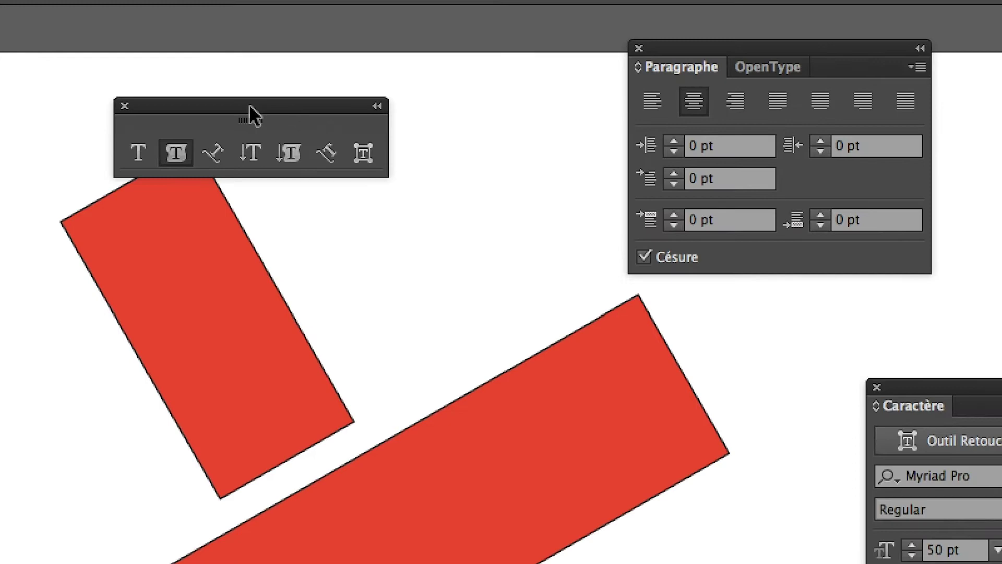
{"action": "key", "text": "v"}
{"action": "left_click", "coordinate": [373, 257]}
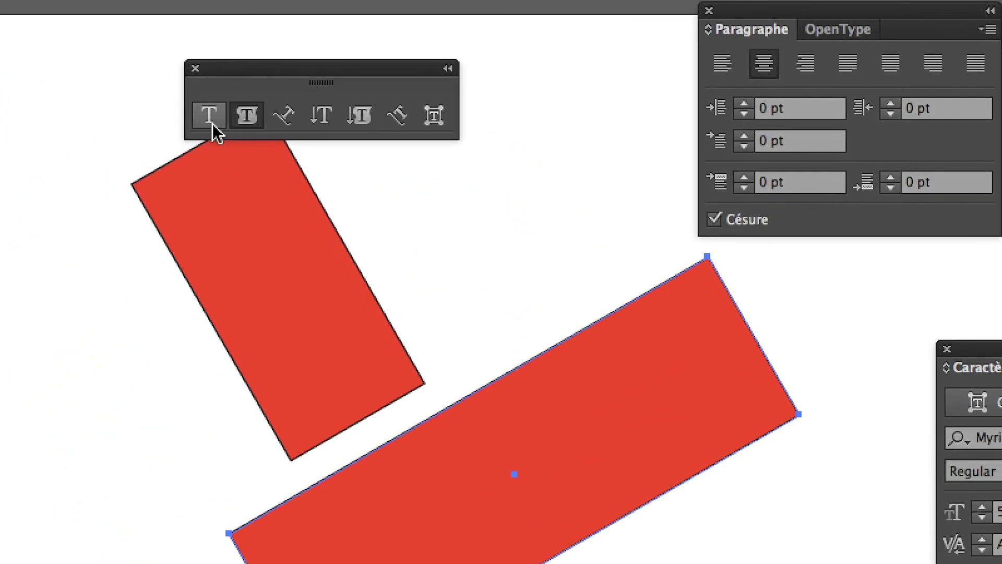
{"action": "left_click", "coordinate": [212, 124]}
{"action": "left_click", "coordinate": [290, 255]}
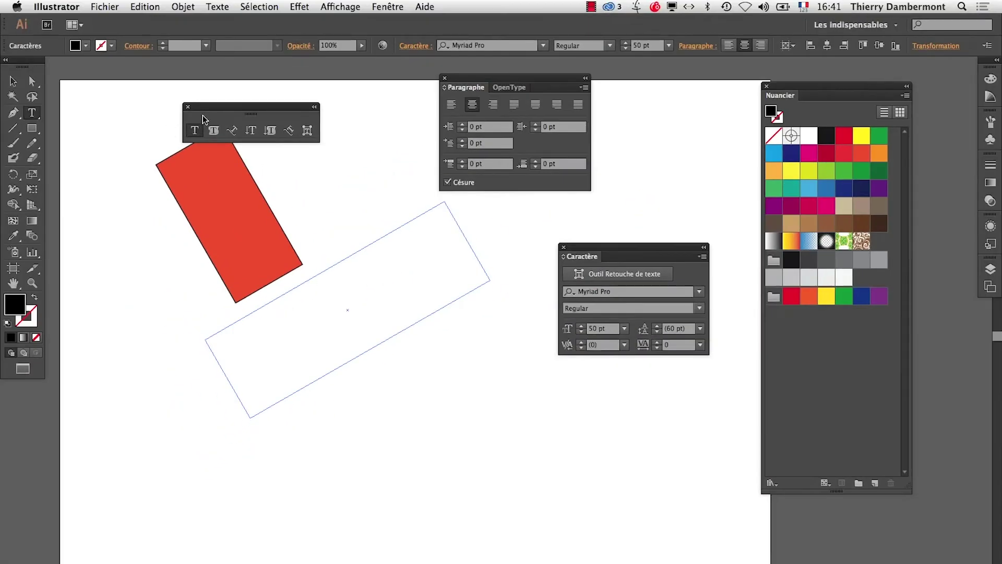
{"action": "left_click_drag", "start_coordinate": [212, 111], "coordinate": [126, 89]}
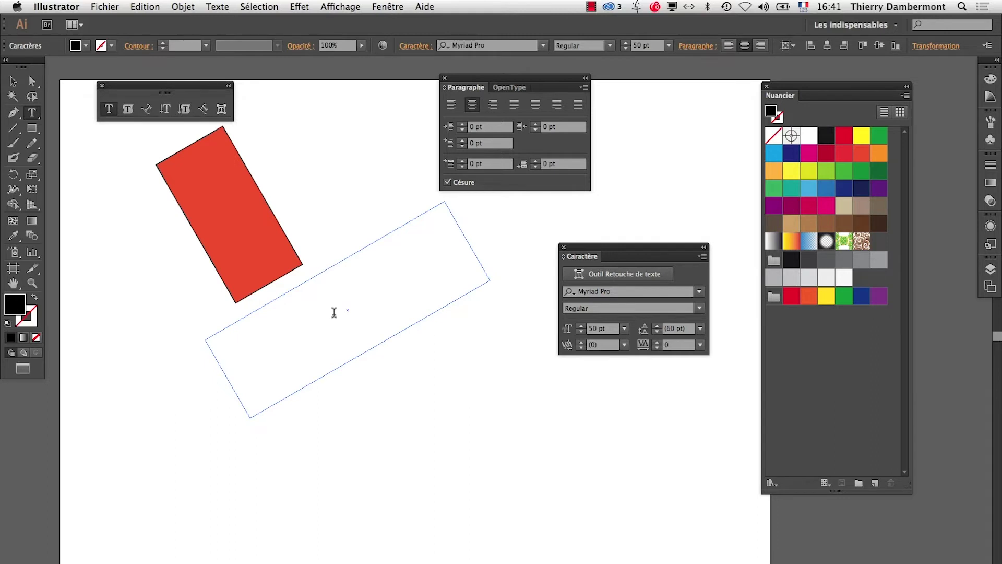
Type 'Sale' in the frame and raise its size to 120 pt.
{"action": "type", "text": "Te"}
{"action": "key", "text": "BackSpace"}
{"action": "key", "text": "BackSpace"}
{"action": "type", "text": "S"}
{"action": "type", "text": "ale"}
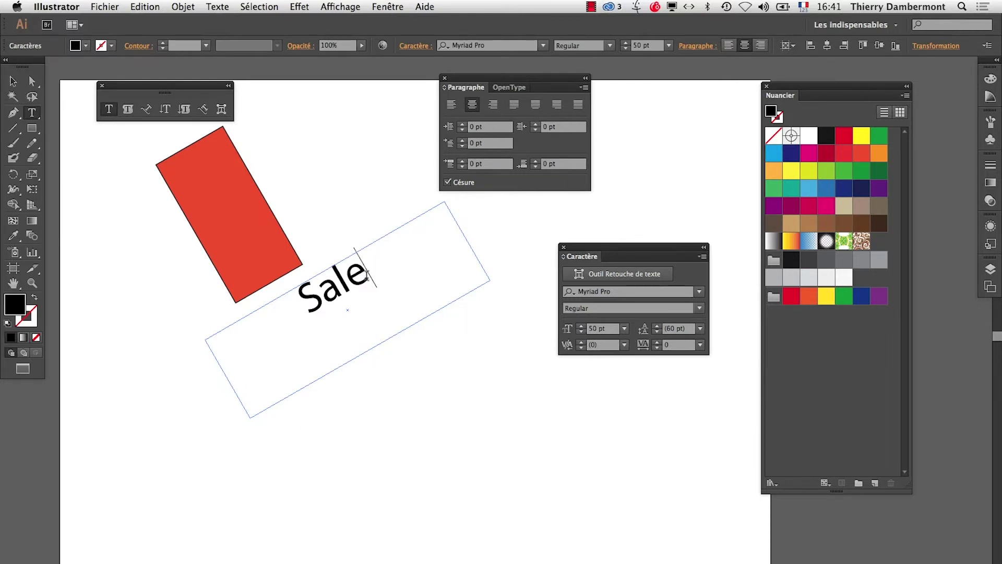
{"action": "left_click_drag", "start_coordinate": [367, 272], "coordinate": [293, 298]}
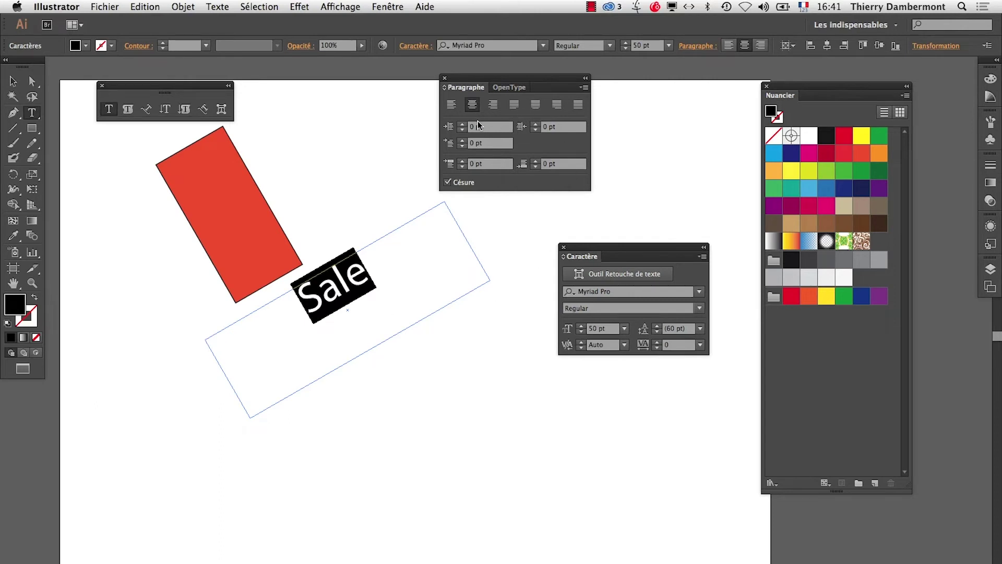
{"action": "left_click", "coordinate": [581, 325]}
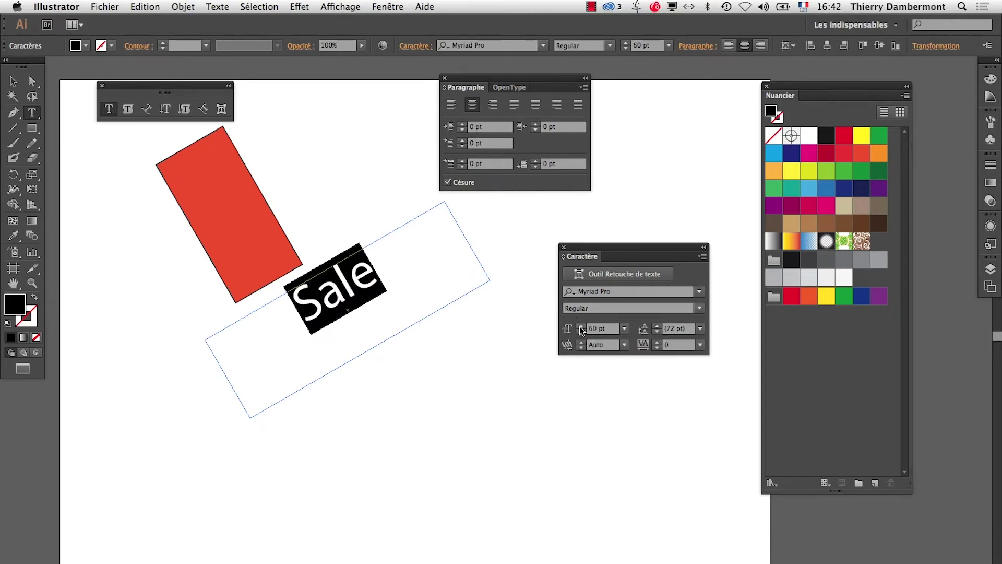
{"action": "left_click", "coordinate": [580, 325]}
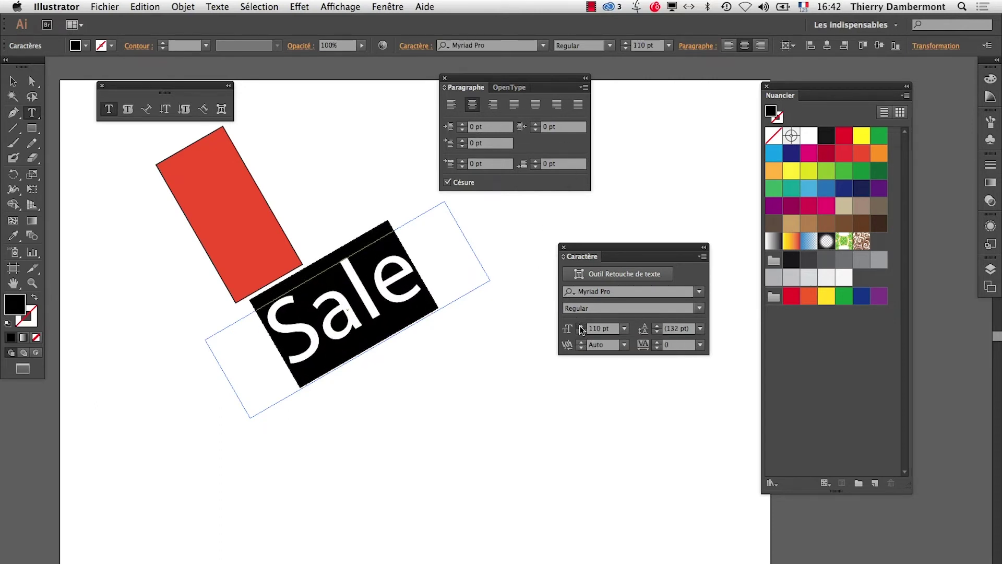
{"action": "left_click", "coordinate": [581, 325]}
Finish editing and adjust the position of the 120-pt Sale text.
{"action": "key", "text": "Escape"}
{"action": "left_click", "coordinate": [324, 424]}
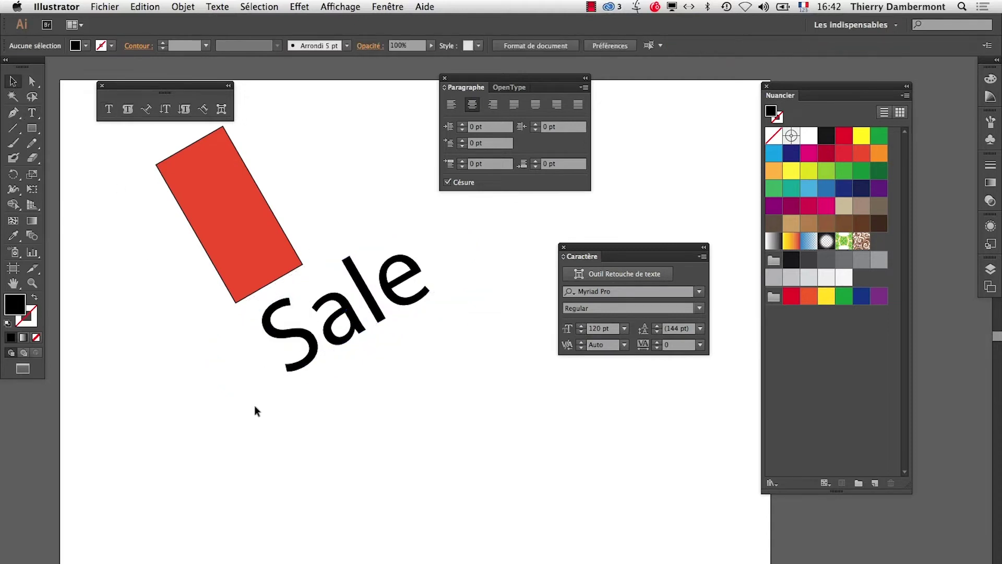
{"action": "left_click", "coordinate": [287, 371]}
{"action": "left_click_drag", "start_coordinate": [255, 416], "coordinate": [241, 425]}
Alt-drag a copy of Sale, rotate it -90°, move it, and shrink it to about 50.6 pt.
{"action": "left_click_drag", "start_coordinate": [324, 346], "coordinate": [415, 430]}
{"action": "left_click", "coordinate": [32, 189]}
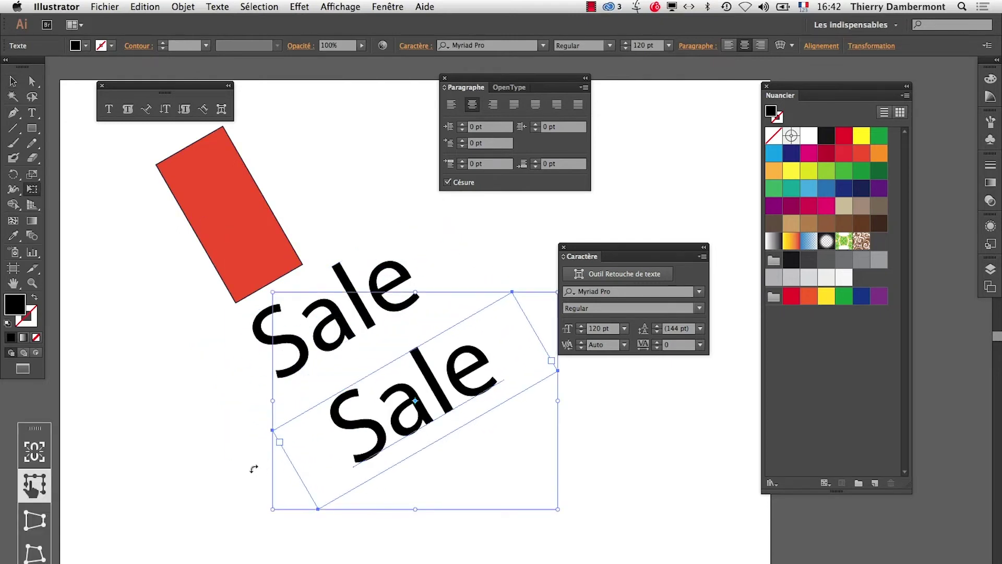
{"action": "left_click_drag", "start_coordinate": [253, 467], "coordinate": [360, 258]}
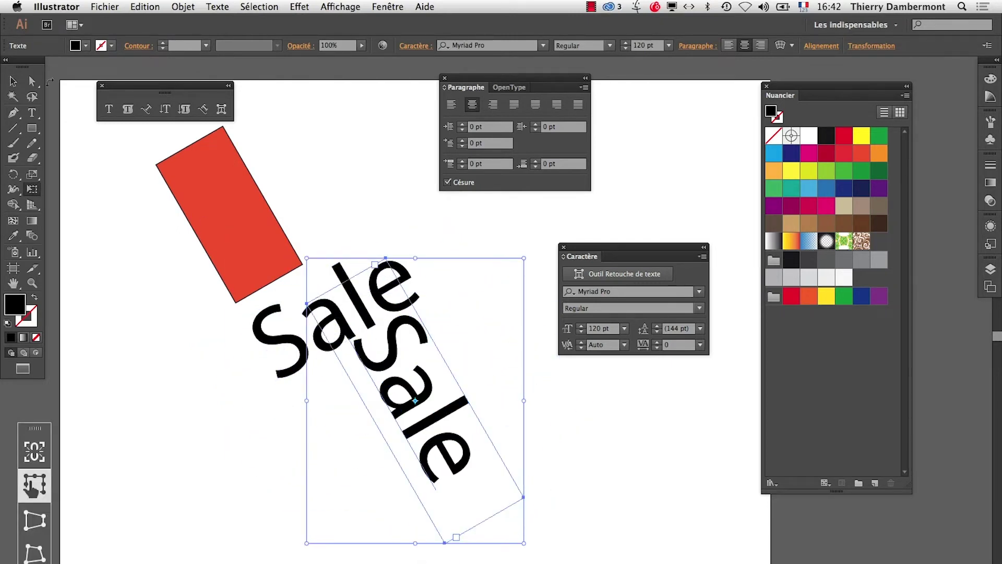
{"action": "key", "text": "v"}
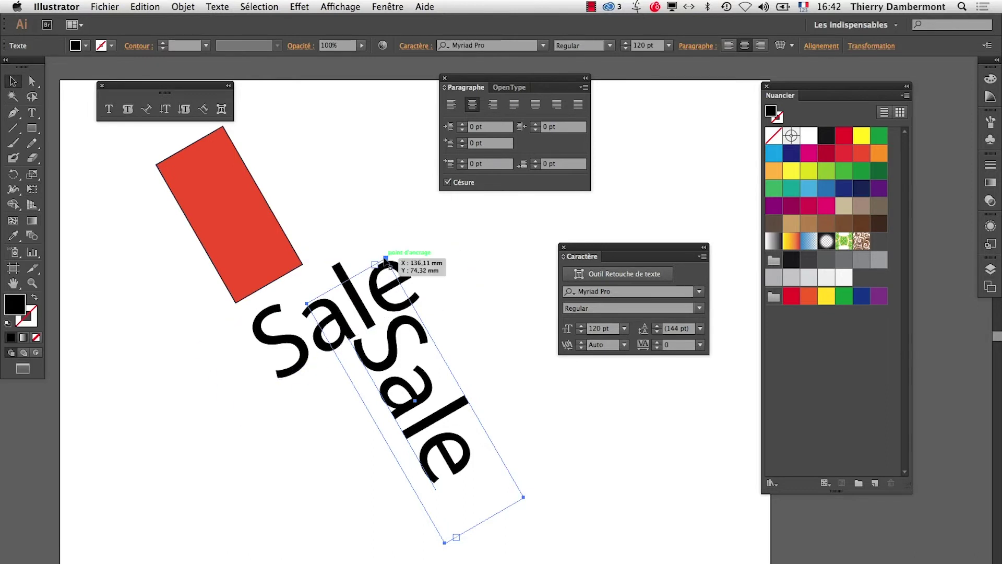
{"action": "left_click_drag", "start_coordinate": [386, 259], "coordinate": [383, 193]}
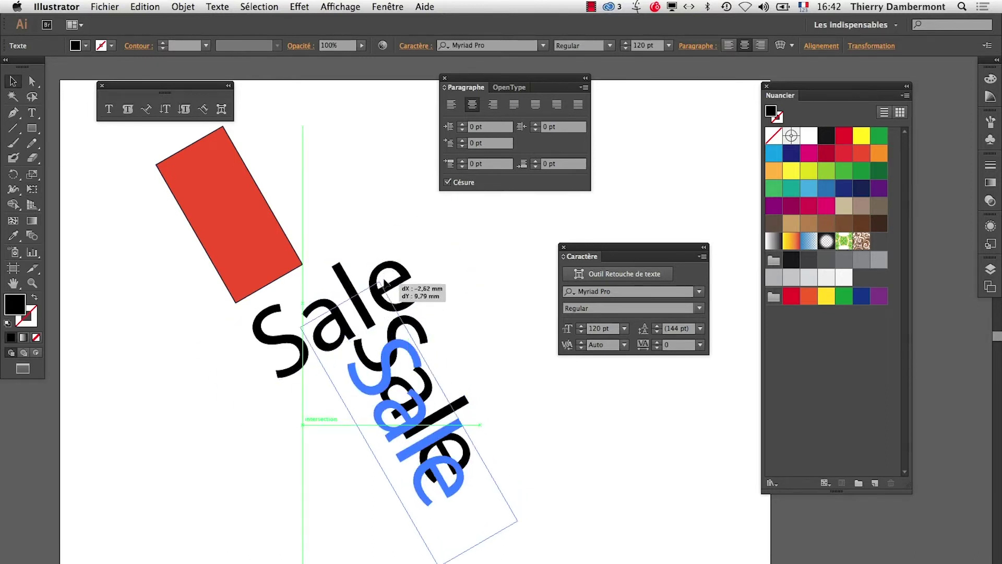
{"action": "left_click", "coordinate": [41, 188]}
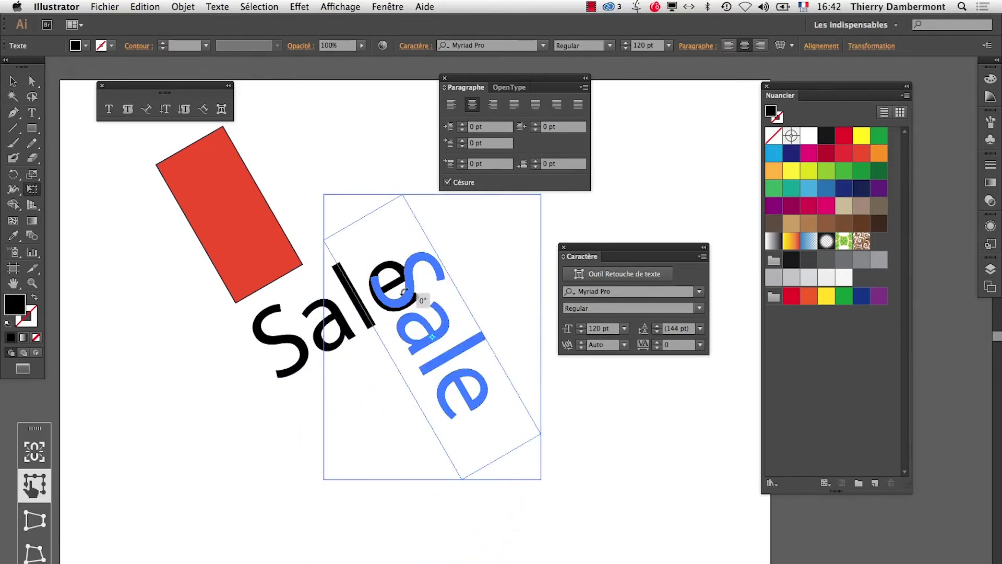
{"action": "mouse_move", "coordinate": [403, 194]}
{"action": "left_mouse_down"}
{"action": "mouse_move", "coordinate": [558, 455]}
{"action": "mouse_move", "coordinate": [367, 259]}
{"action": "mouse_move", "coordinate": [313, 238]}
{"action": "mouse_move", "coordinate": [228, 355]}
{"action": "left_mouse_up"}
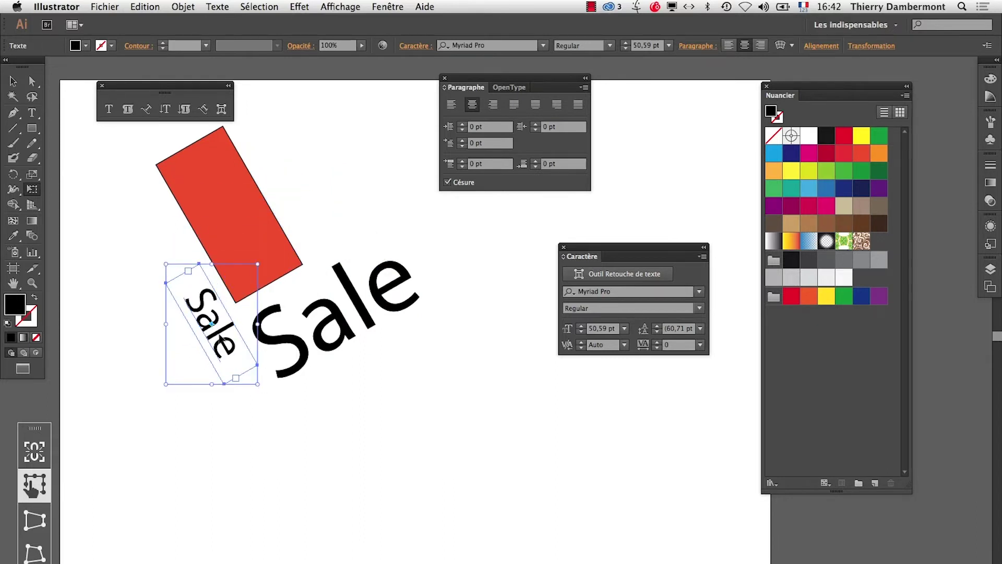
Move the small Sale beside the red rectangle's right edge and retype it as 'vente'.
{"action": "left_click", "coordinate": [11, 80]}
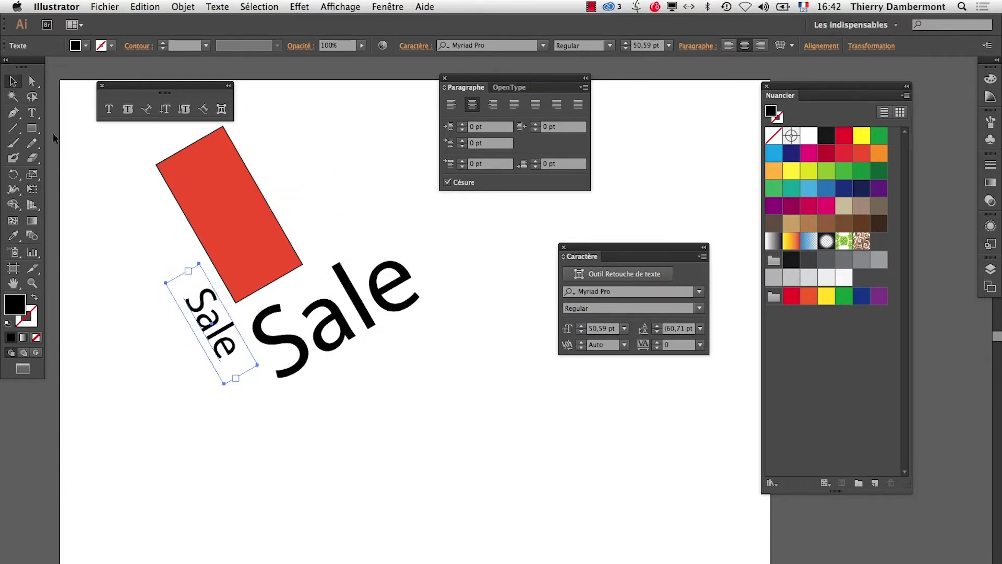
{"action": "left_click_drag", "start_coordinate": [221, 328], "coordinate": [300, 207]}
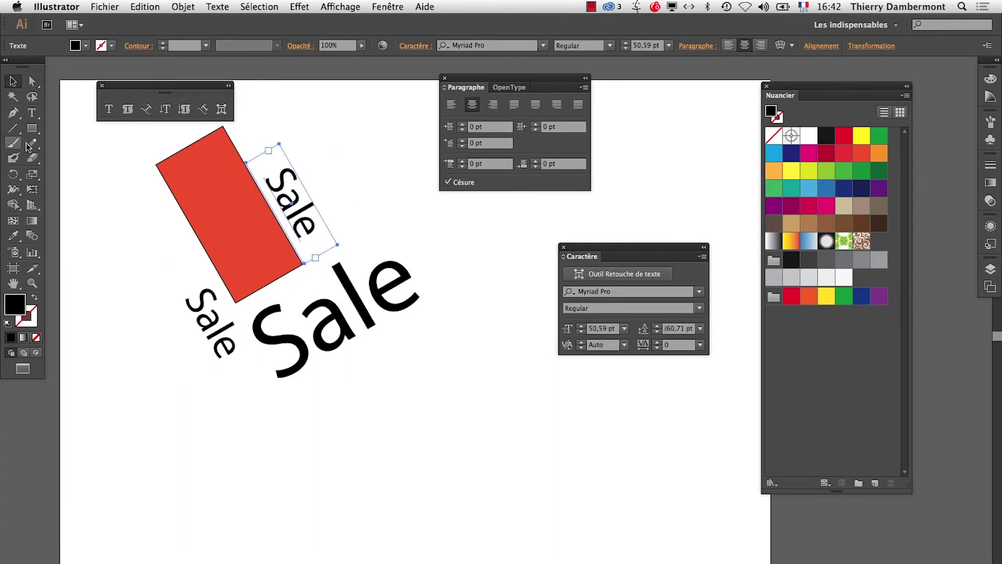
{"action": "left_click", "coordinate": [32, 112]}
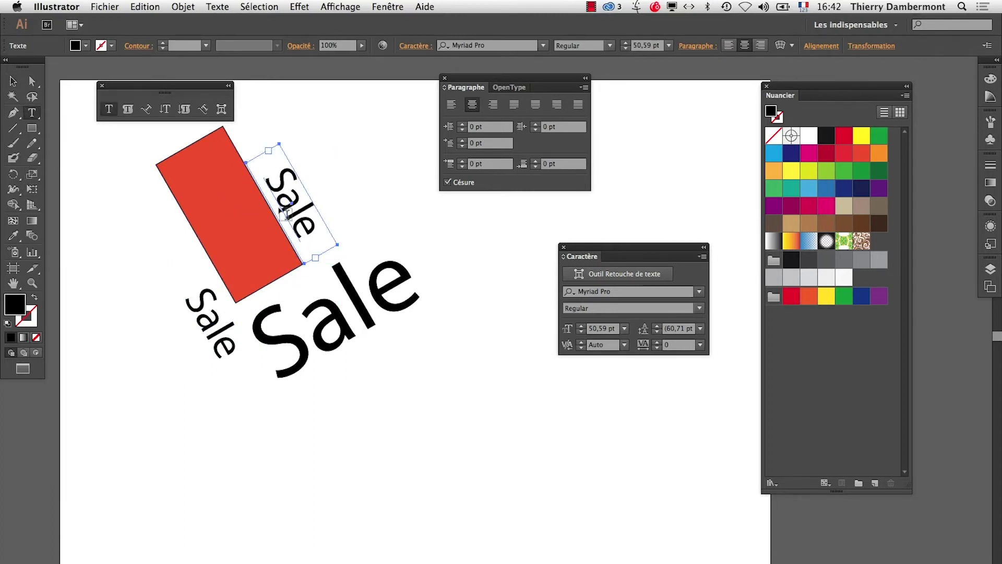
{"action": "left_click", "coordinate": [289, 189]}
{"action": "double_click", "coordinate": [289, 189]}
{"action": "type", "text": "vent"}
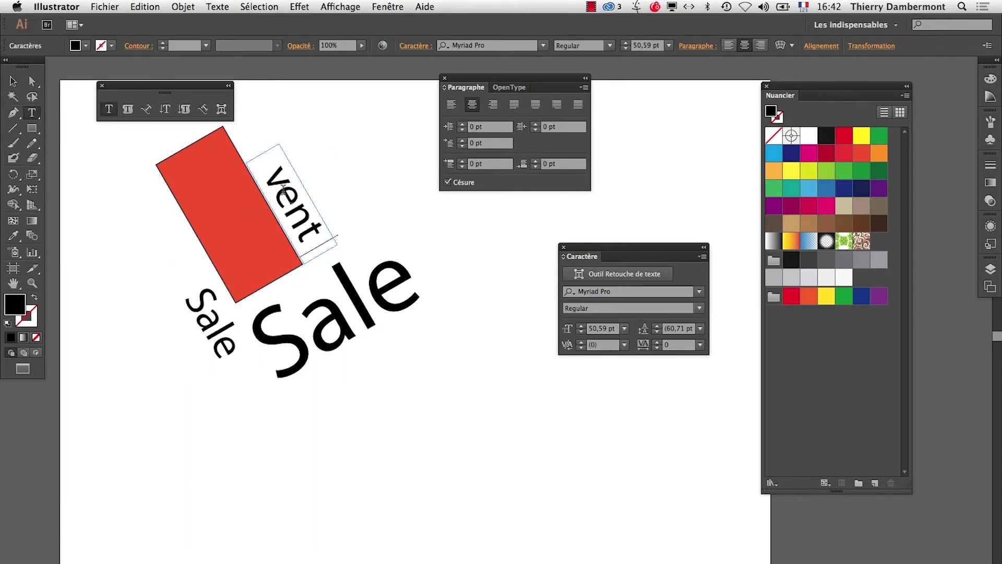
{"action": "type", "text": "e"}
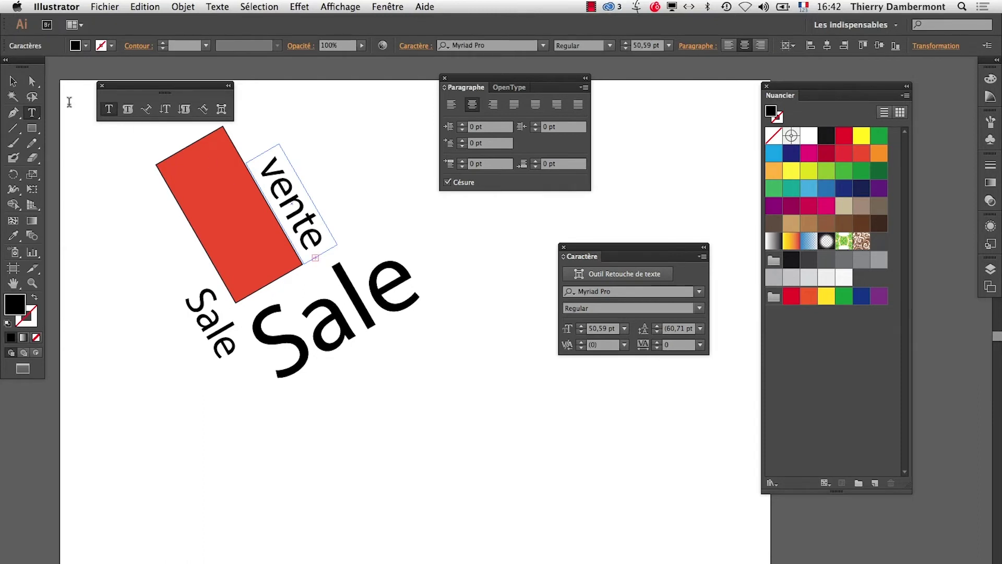
{"action": "left_click", "coordinate": [259, 263], "text": "ctrl+alt"}
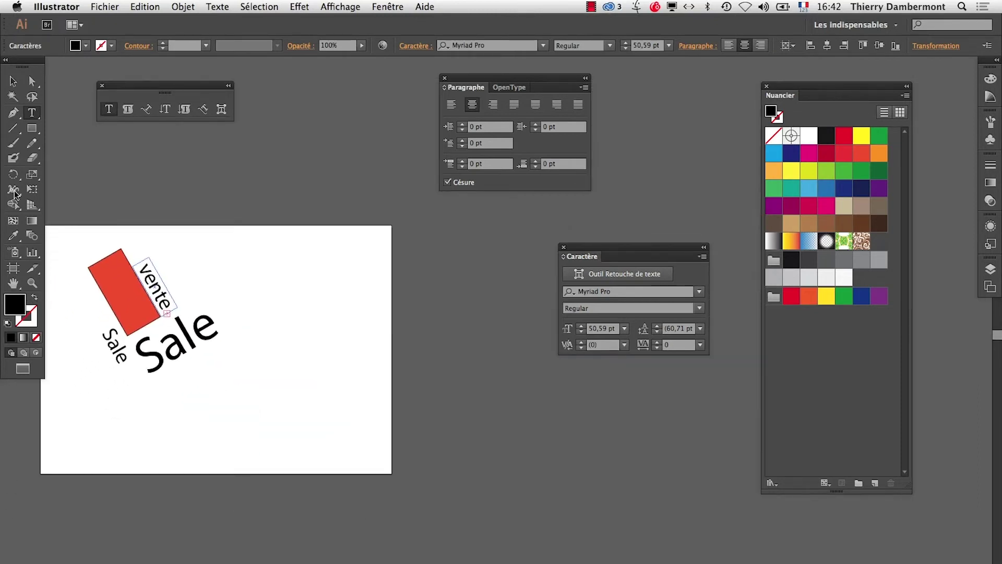
Move the large Sale down-left and extend the vente text path further down.
{"action": "left_click", "coordinate": [12, 84]}
{"action": "left_click_drag", "start_coordinate": [178, 342], "coordinate": [162, 372]}
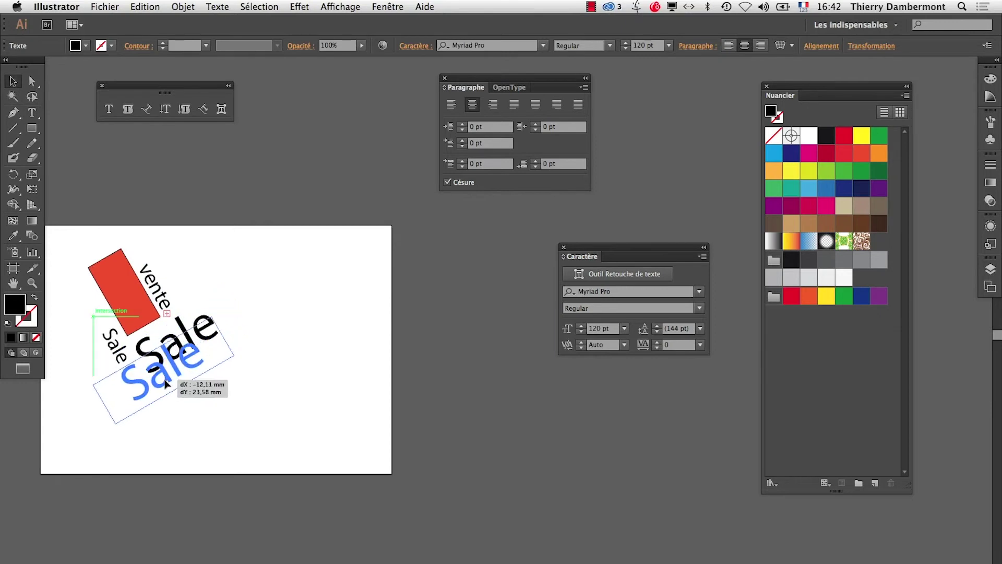
{"action": "left_click", "coordinate": [166, 308]}
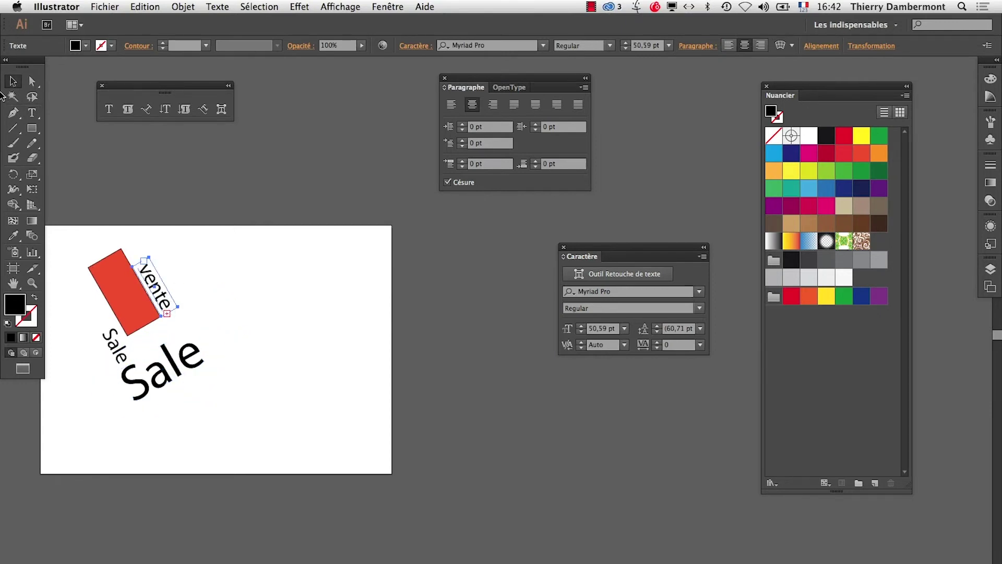
{"action": "left_click", "coordinate": [32, 82]}
{"action": "mouse_move", "coordinate": [177, 307]}
{"action": "left_mouse_down"}
{"action": "mouse_move", "coordinate": [209, 384]}
{"action": "mouse_move", "coordinate": [154, 385]}
{"action": "mouse_move", "coordinate": [257, 400]}
{"action": "mouse_move", "coordinate": [252, 339]}
{"action": "left_mouse_up"}
{"action": "key", "text": "v"}
{"action": "left_click", "coordinate": [204, 427]}
{"action": "left_click", "coordinate": [206, 448]}
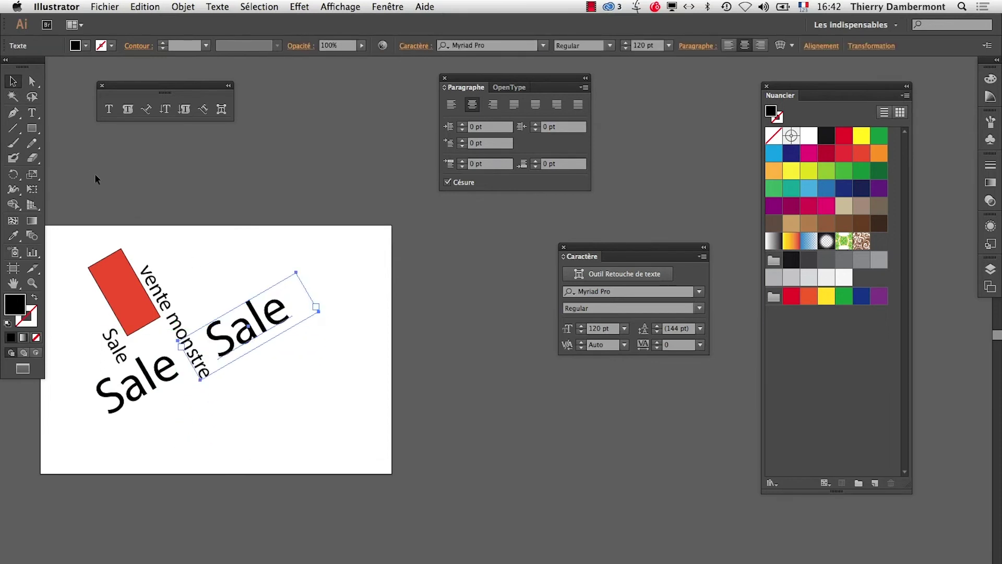
Retype the copied word as 'vendredi' and set it to 70 pt.
{"action": "left_click", "coordinate": [34, 115]}
{"action": "double_click", "coordinate": [256, 319]}
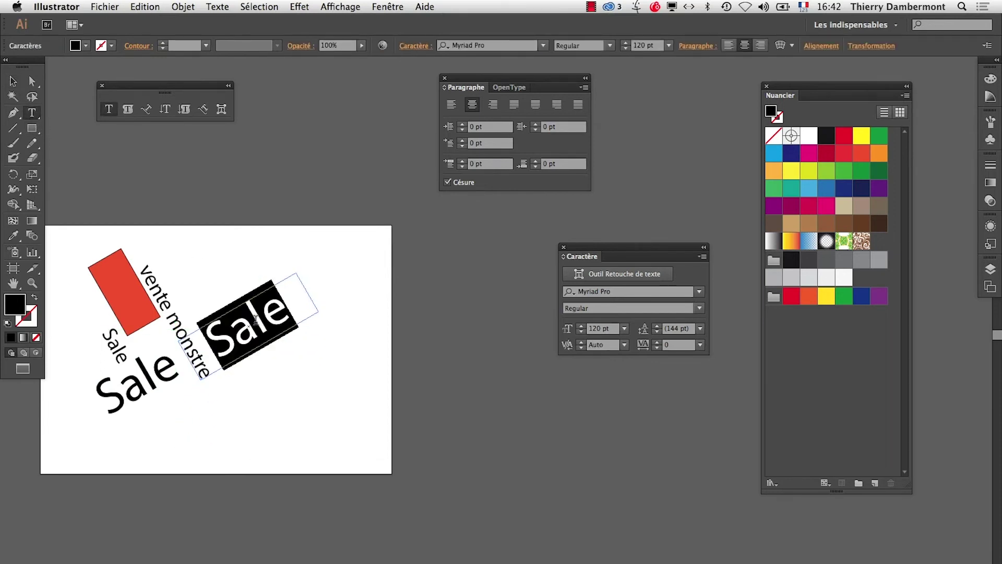
{"action": "type", "text": "vendre"}
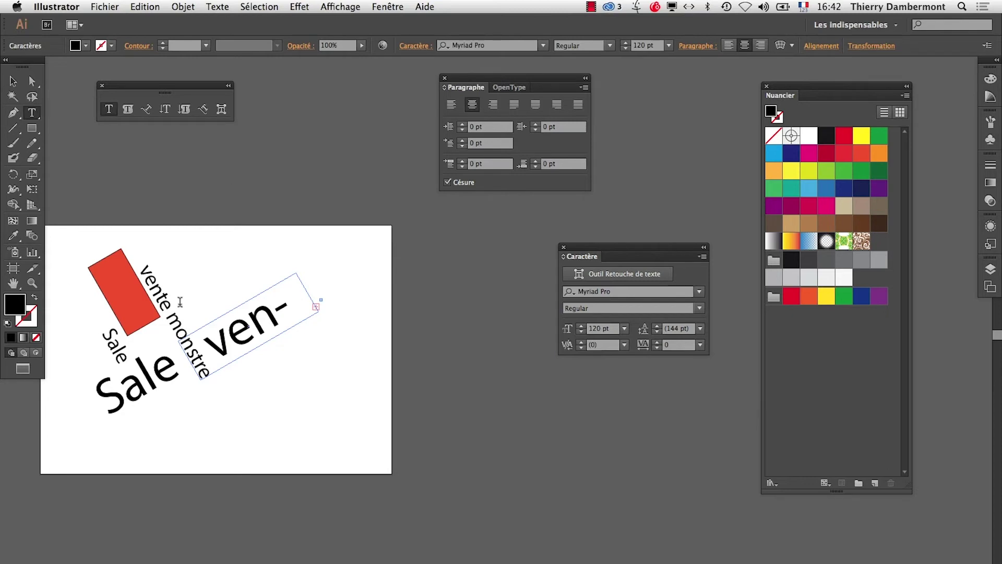
{"action": "double_click", "coordinate": [233, 321]}
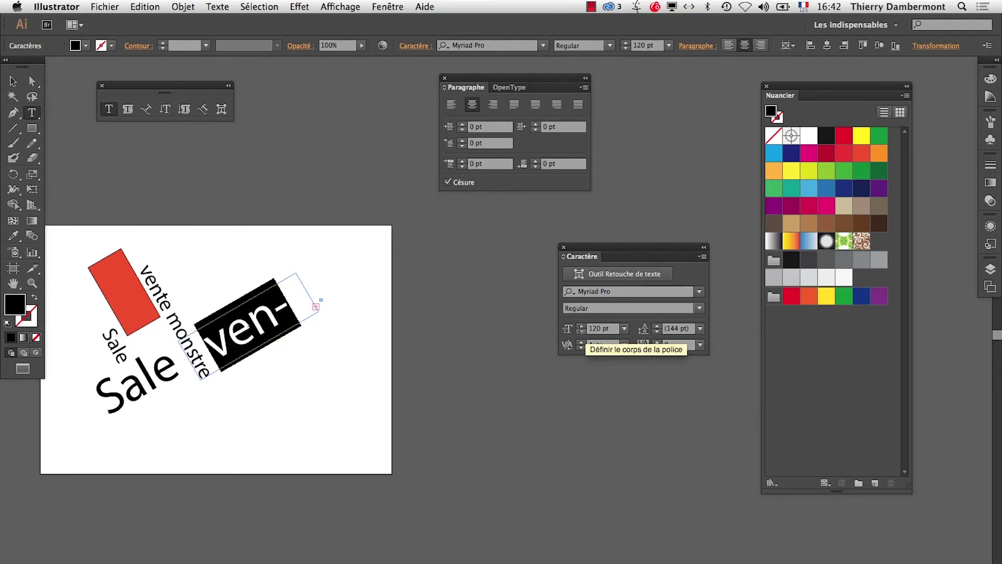
{"action": "left_click", "coordinate": [581, 332]}
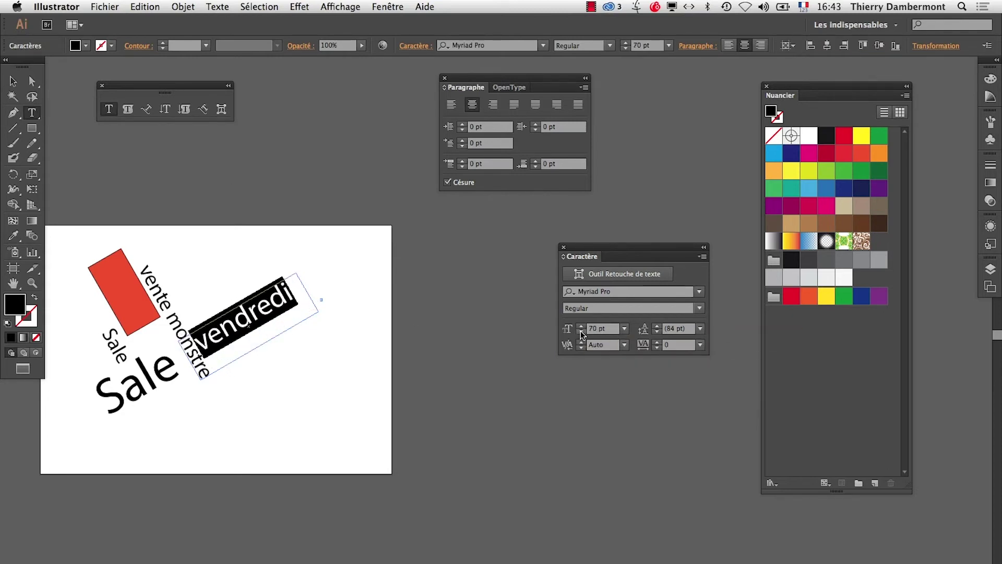
Move vendredi up beside 'vente monstre' and zoom out to check the layout.
{"action": "left_click", "coordinate": [13, 81]}
{"action": "left_click", "coordinate": [259, 374]}
{"action": "left_click_drag", "start_coordinate": [261, 324], "coordinate": [276, 306]}
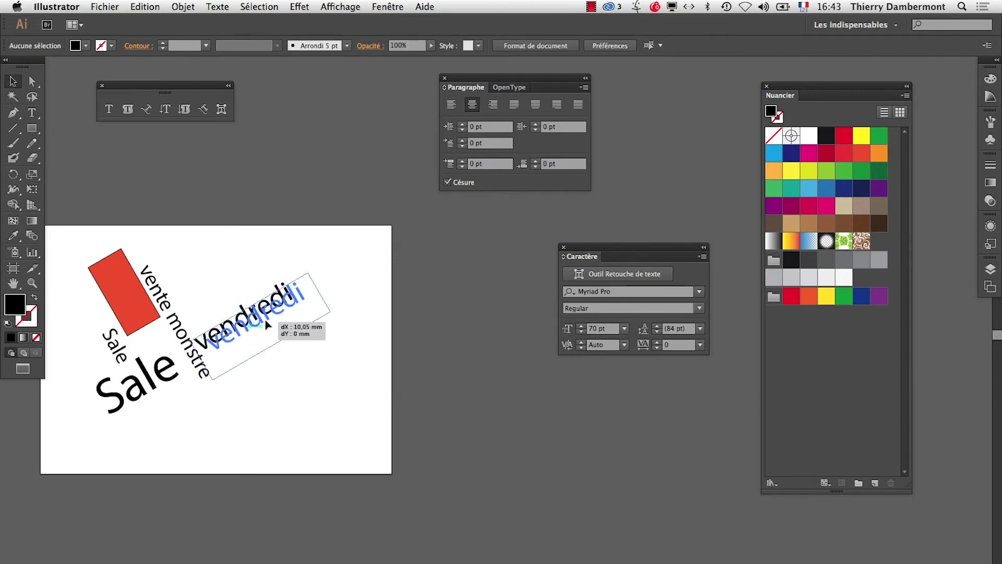
{"action": "left_click", "coordinate": [300, 413]}
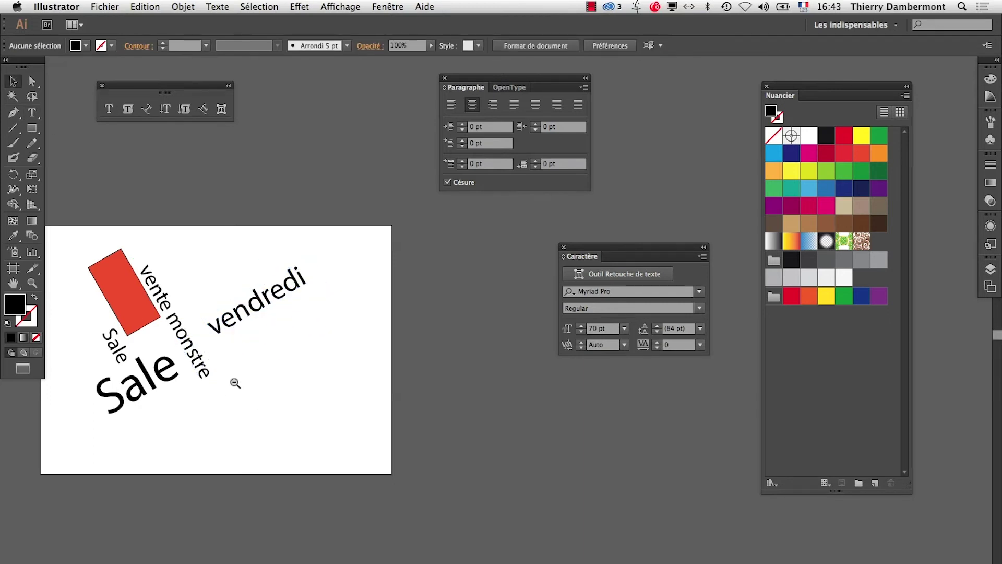
{"action": "left_click", "coordinate": [235, 383], "text": "alt"}
Draw a light-green tilted rectangle below vendredi and a small navy one above it.
{"action": "key", "text": "m"}
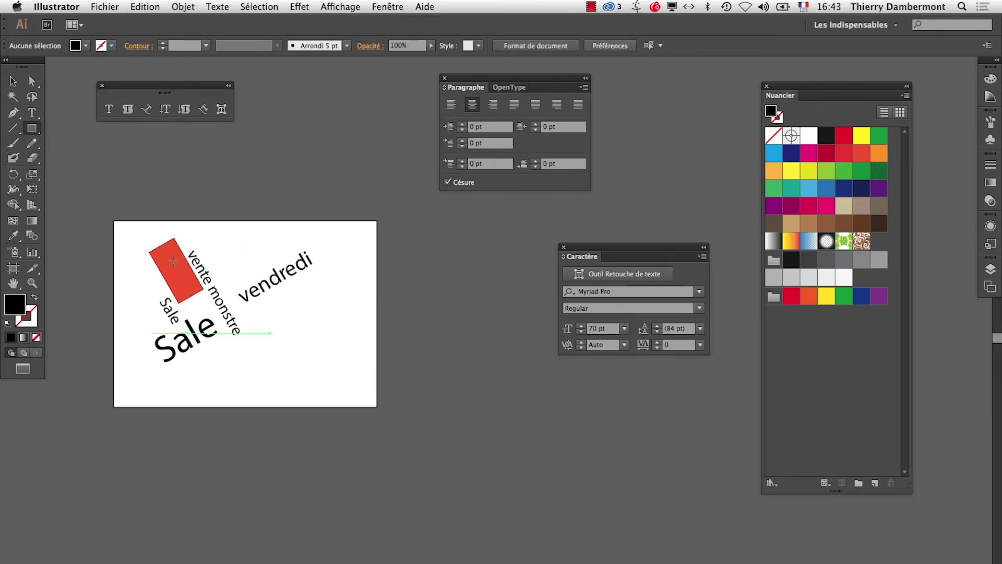
{"action": "left_click_drag", "start_coordinate": [260, 345], "coordinate": [342, 298]}
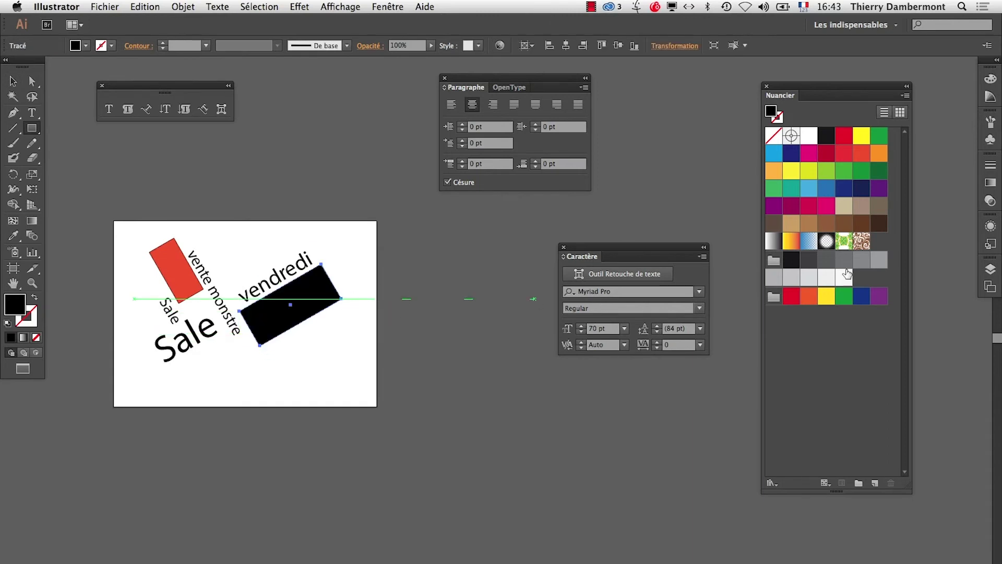
{"action": "left_click", "coordinate": [827, 170]}
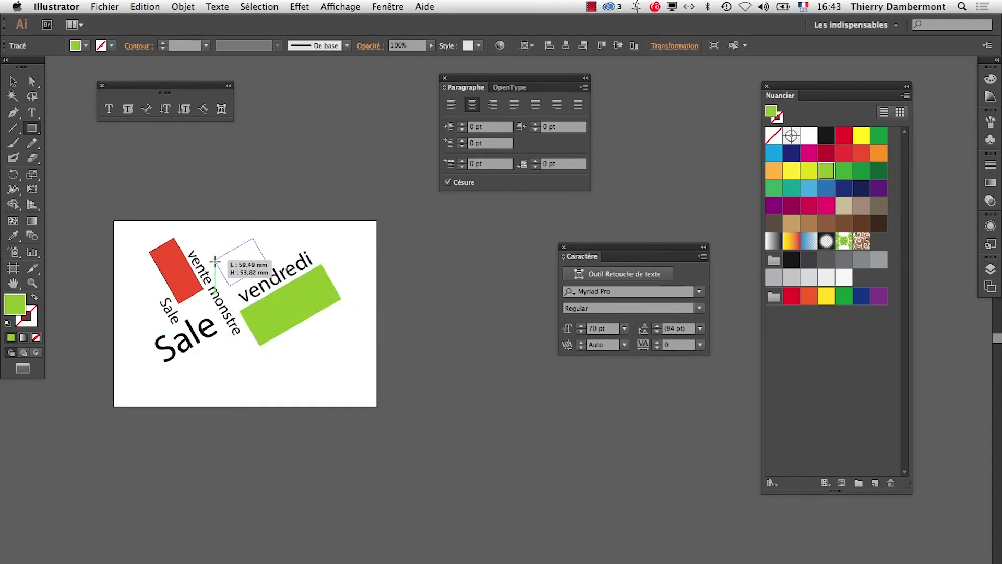
{"action": "left_click_drag", "start_coordinate": [269, 262], "coordinate": [211, 258]}
{"action": "left_click", "coordinate": [842, 191]}
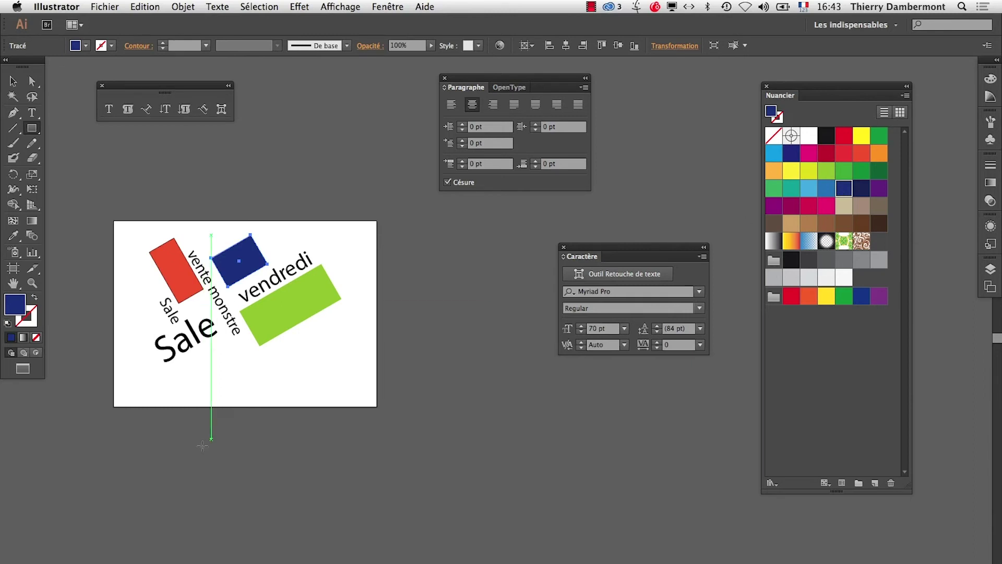
Dismiss the rectangle size prompt, recentre the view and move the paragraph panel aside.
{"action": "left_click", "coordinate": [238, 407]}
{"action": "left_click", "coordinate": [240, 286]}
{"action": "left_click", "coordinate": [242, 315]}
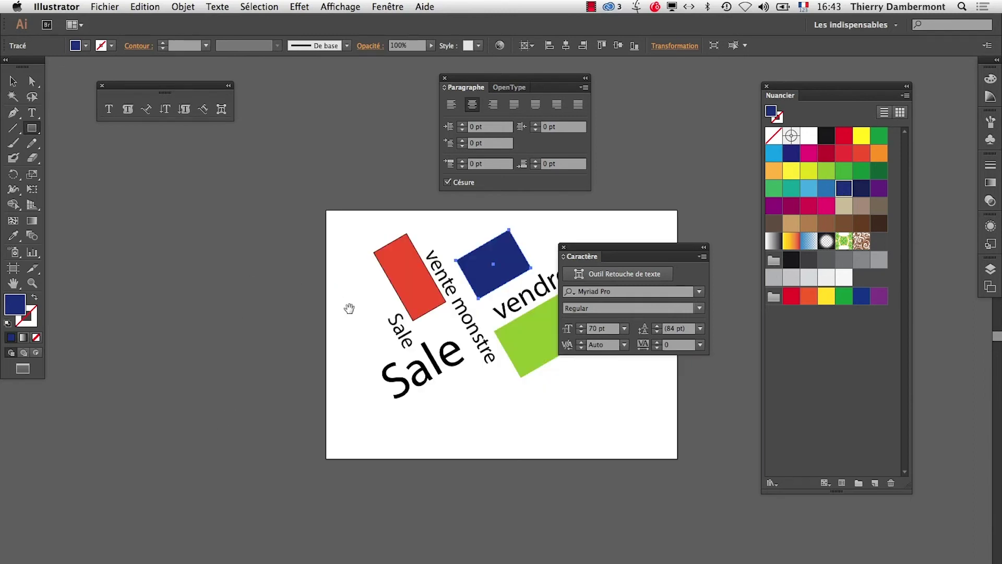
{"action": "left_click_drag", "start_coordinate": [347, 309], "coordinate": [195, 334]}
{"action": "left_click", "coordinate": [13, 81]}
{"action": "left_click", "coordinate": [330, 168]}
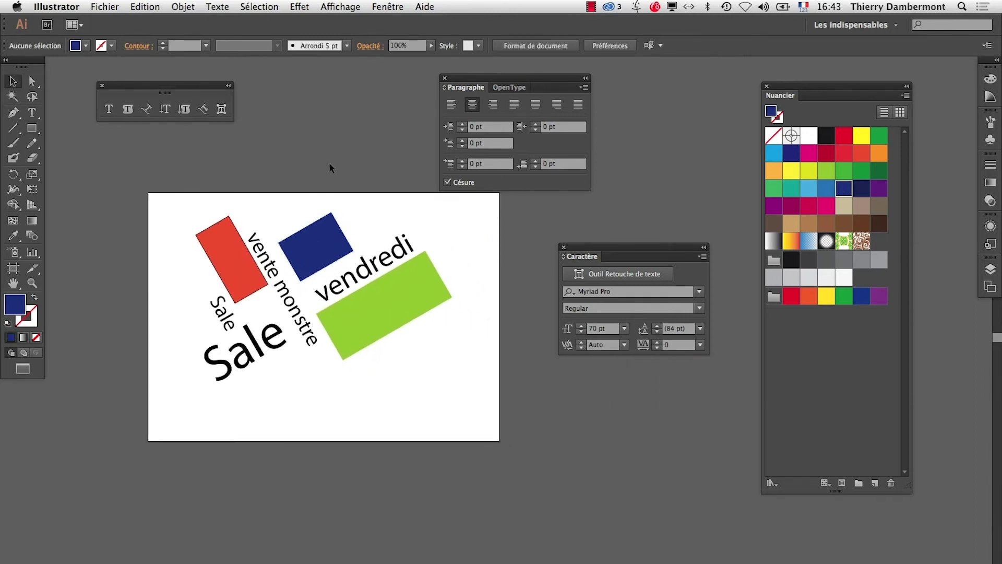
{"action": "left_click_drag", "start_coordinate": [511, 78], "coordinate": [628, 85]}
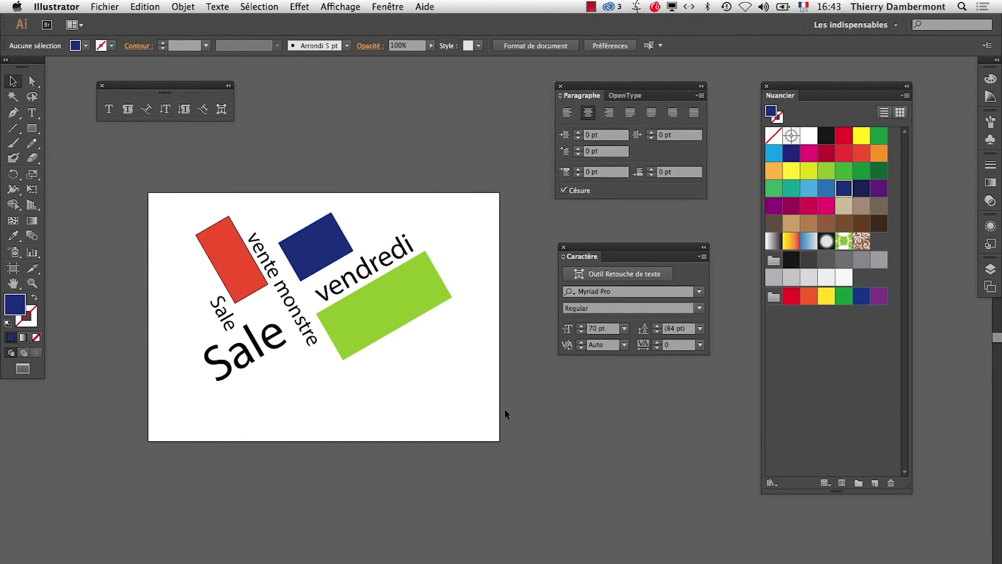
Reposition the red rectangle down and left behind the vente text.
{"action": "left_click_drag", "start_coordinate": [253, 274], "coordinate": [258, 284]}
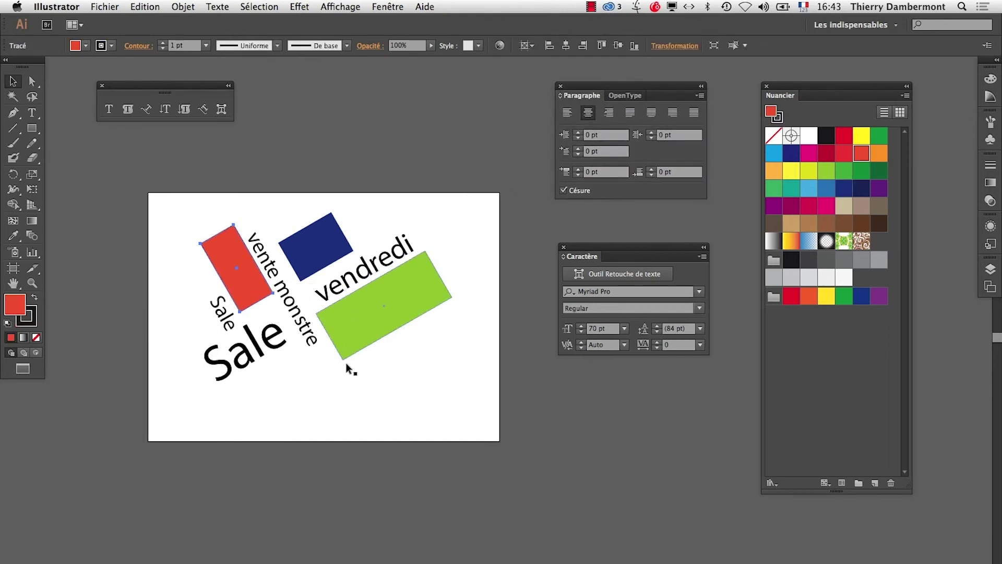
{"action": "scroll", "coordinate": [366, 360], "scroll_direction": "up", "scroll_amount": 3}
{"action": "scroll", "coordinate": [407, 402], "scroll_direction": "right", "scroll_amount": 3}
{"action": "scroll", "coordinate": [355, 407], "scroll_direction": "right", "scroll_amount": 2}
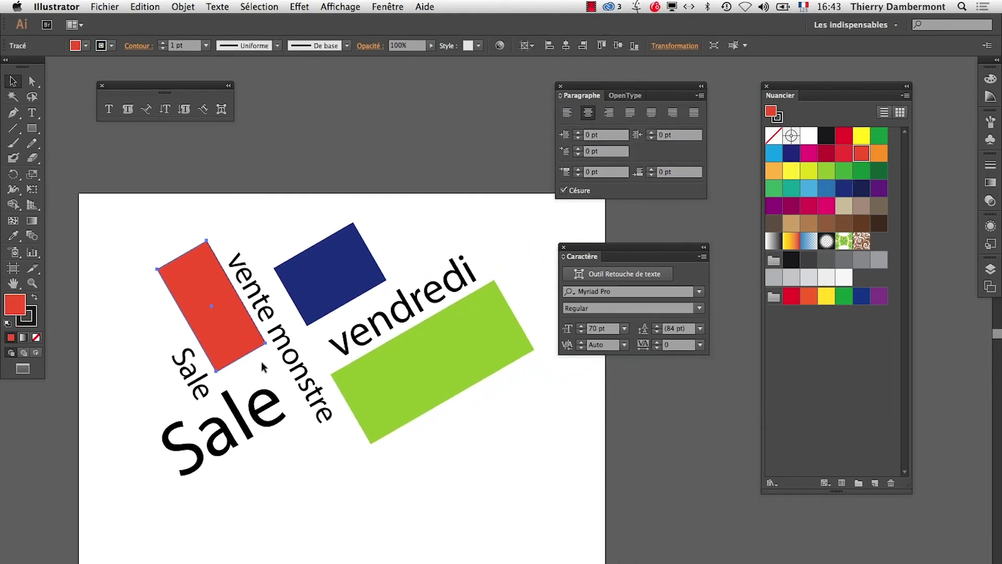
{"action": "left_click_drag", "start_coordinate": [252, 351], "coordinate": [286, 335]}
{"action": "scroll", "coordinate": [376, 417], "scroll_direction": "up", "scroll_amount": 2}
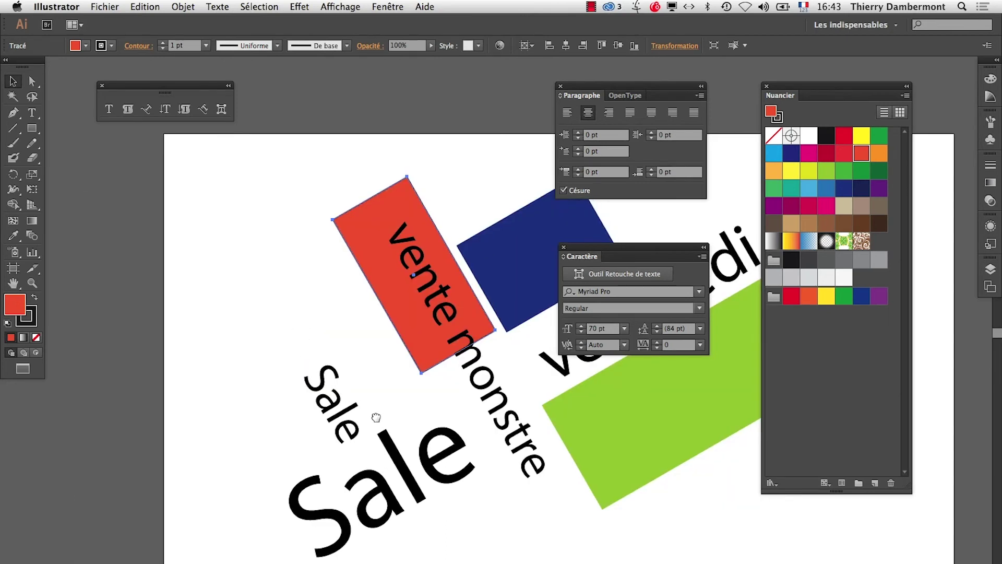
{"action": "left_click_drag", "start_coordinate": [376, 417], "coordinate": [96, 378]}
{"action": "left_click_drag", "start_coordinate": [119, 295], "coordinate": [128, 299]}
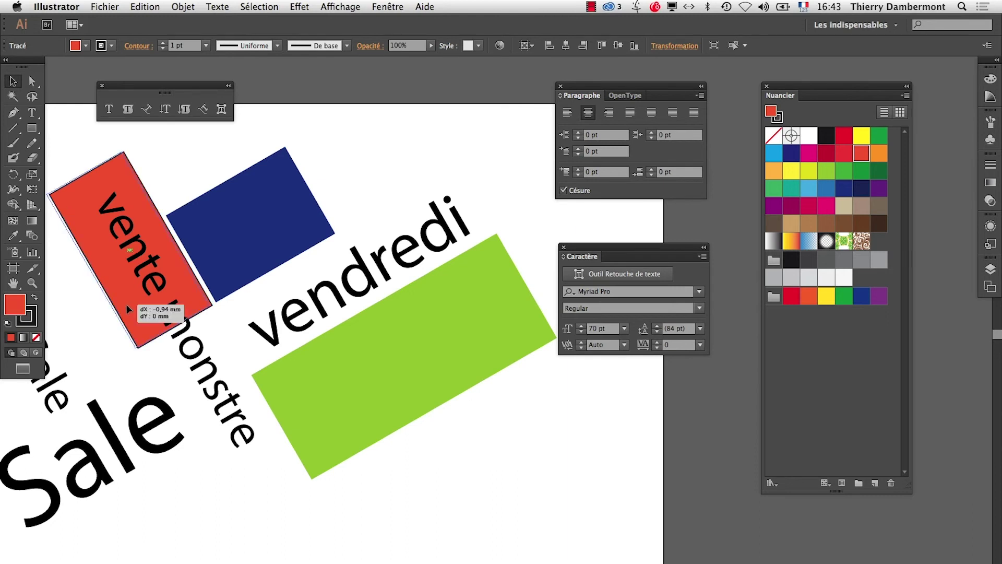
{"action": "left_click_drag", "start_coordinate": [127, 297], "coordinate": [74, 339]}
Move the green rectangle up-left and set the red rectangle's stroke to None.
{"action": "mouse_move", "coordinate": [316, 422]}
{"action": "left_mouse_down"}
{"action": "mouse_move", "coordinate": [264, 347]}
{"action": "mouse_move", "coordinate": [329, 466]}
{"action": "mouse_move", "coordinate": [310, 431]}
{"action": "left_mouse_up"}
{"action": "left_click", "coordinate": [352, 495]}
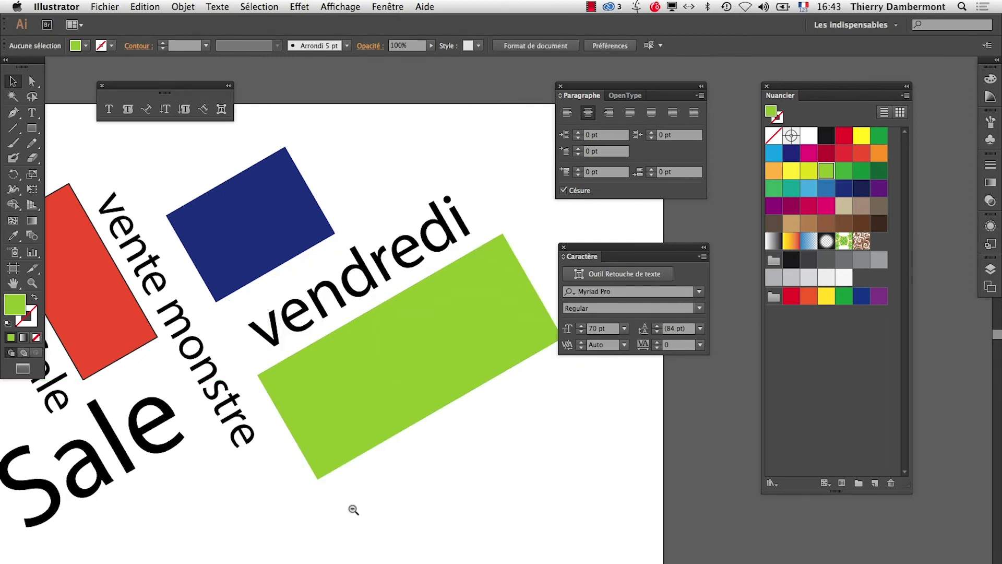
{"action": "left_click", "coordinate": [360, 414], "text": "alt"}
{"action": "left_click", "coordinate": [342, 194]}
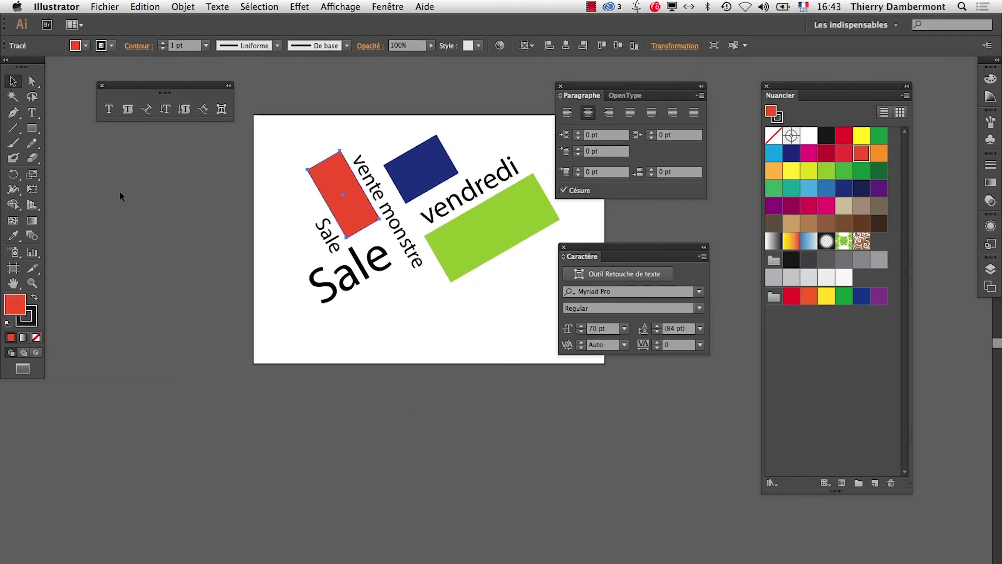
{"action": "left_click", "coordinate": [32, 321]}
{"action": "left_click", "coordinate": [324, 374]}
Nudge 'vente monstre' slightly upward into place.
{"action": "scroll", "coordinate": [334, 361], "scroll_direction": "right", "scroll_amount": 5}
{"action": "scroll", "coordinate": [334, 360], "scroll_direction": "up", "scroll_amount": 2}
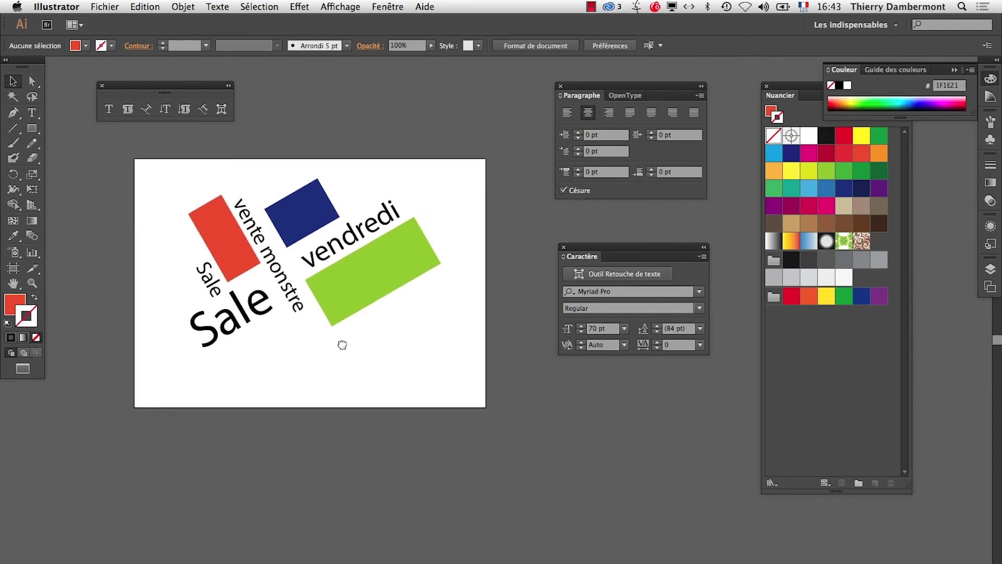
{"action": "scroll", "coordinate": [341, 344], "scroll_direction": "right", "scroll_amount": 1}
{"action": "scroll", "coordinate": [341, 345], "scroll_direction": "up", "scroll_amount": 1}
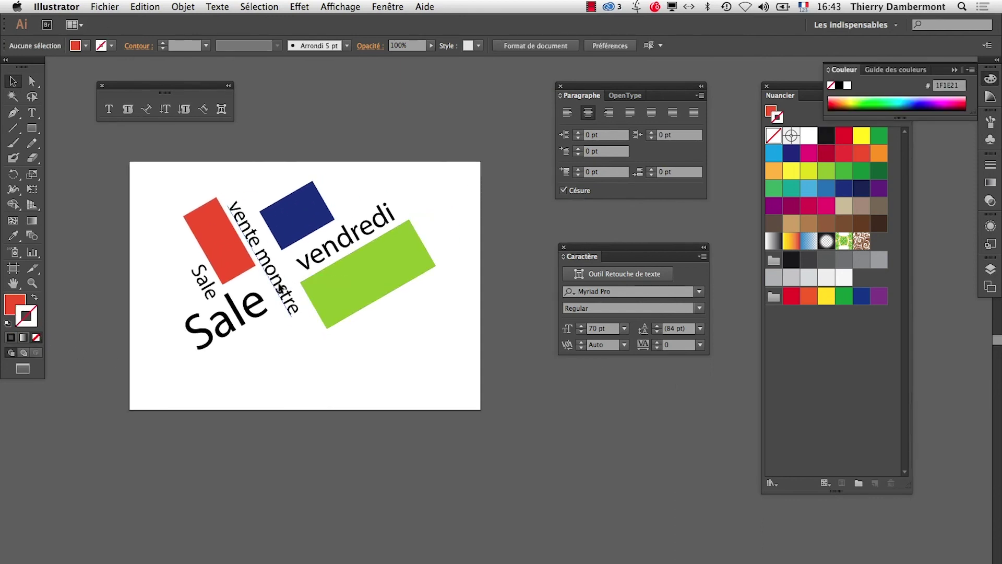
{"action": "left_click_drag", "start_coordinate": [280, 289], "coordinate": [279, 283]}
{"action": "left_click", "coordinate": [306, 380]}
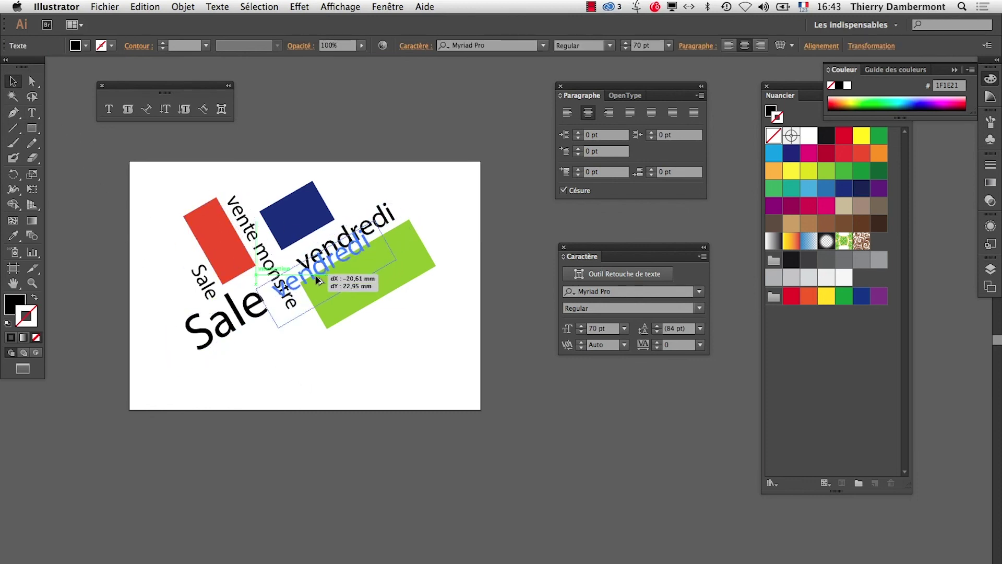
Duplicate 'vendredi' below Sale, retype the copy as '03/12', and nudge it under Sale.
{"action": "left_click_drag", "start_coordinate": [329, 246], "coordinate": [245, 359]}
{"action": "left_click", "coordinate": [24, 121]}
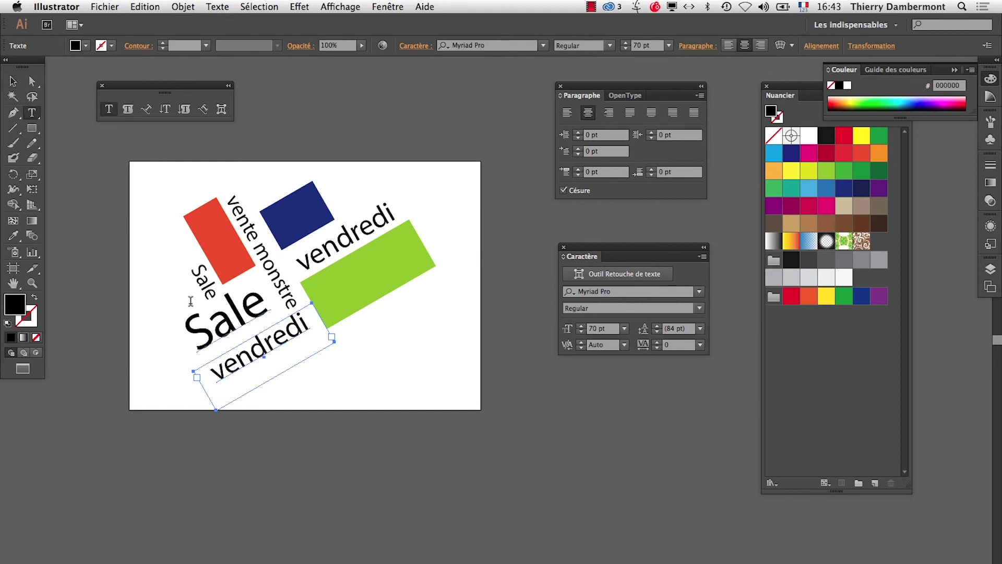
{"action": "double_click", "coordinate": [245, 353]}
{"action": "type", "text": "0"}
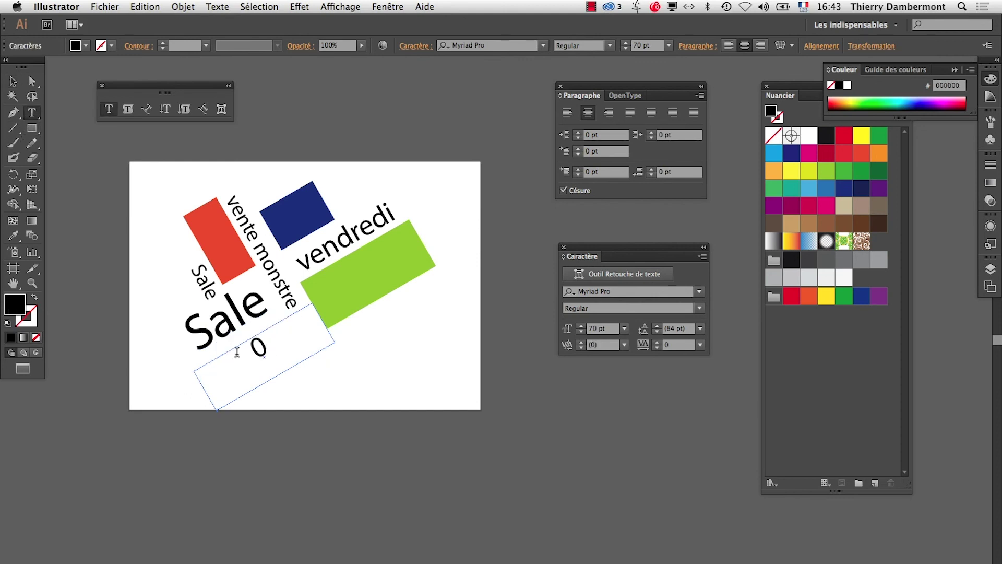
{"action": "type", "text": "3/12"}
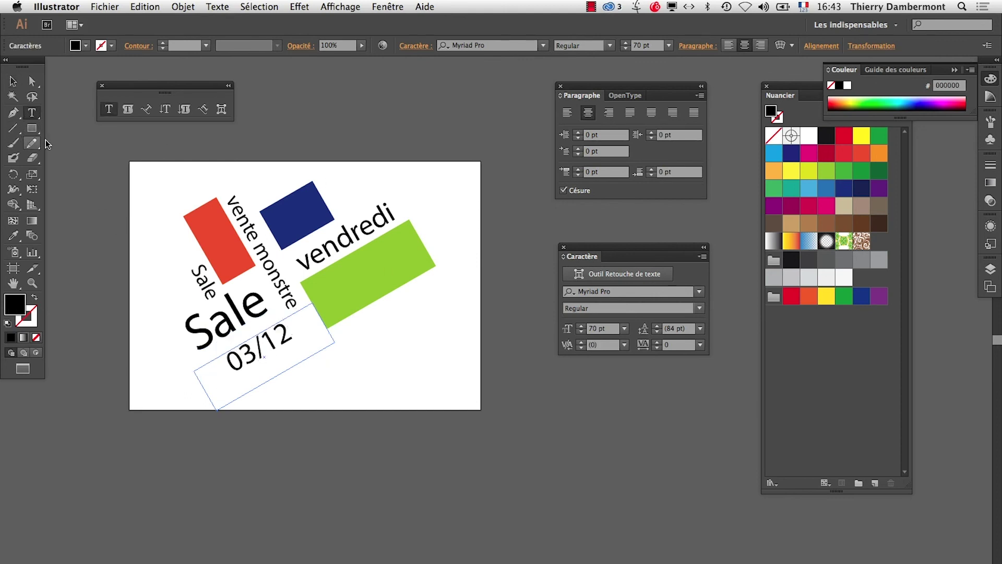
{"action": "key", "text": "Escape"}
{"action": "left_click", "coordinate": [344, 527]}
{"action": "left_click_drag", "start_coordinate": [271, 354], "coordinate": [284, 344]}
{"action": "left_click", "coordinate": [333, 544]}
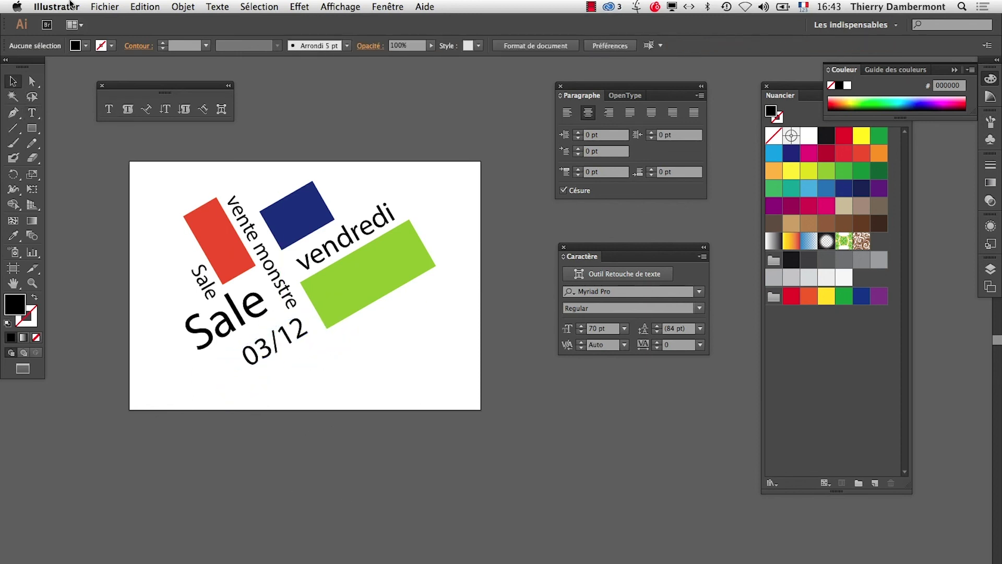
Begin Fichier > Enregistrer sous, entering the file name 'travailler en tournant les axes' in Illustrator format.
{"action": "left_click", "coordinate": [105, 6]}
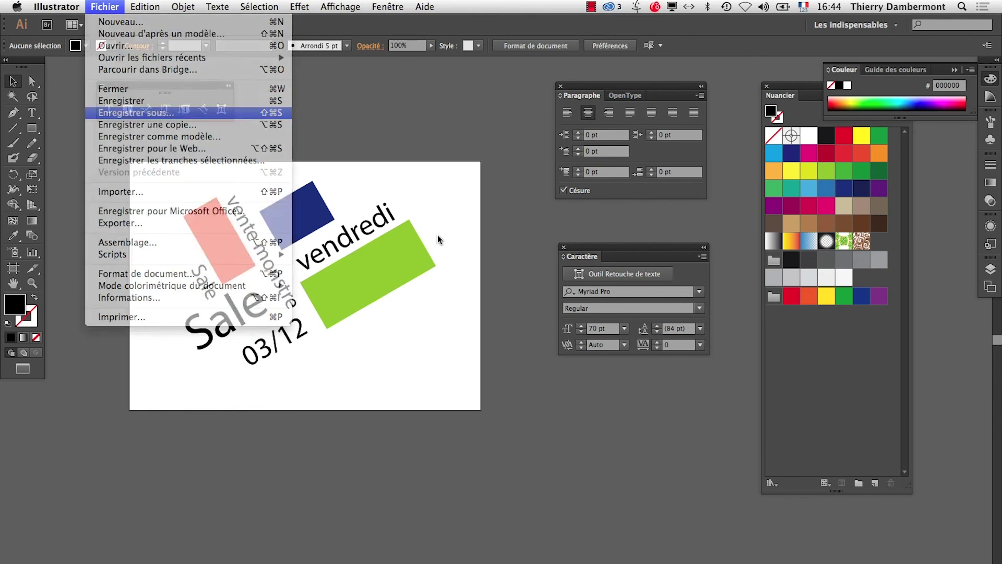
{"action": "left_click", "coordinate": [121, 113]}
{"action": "type", "text": "tour"}
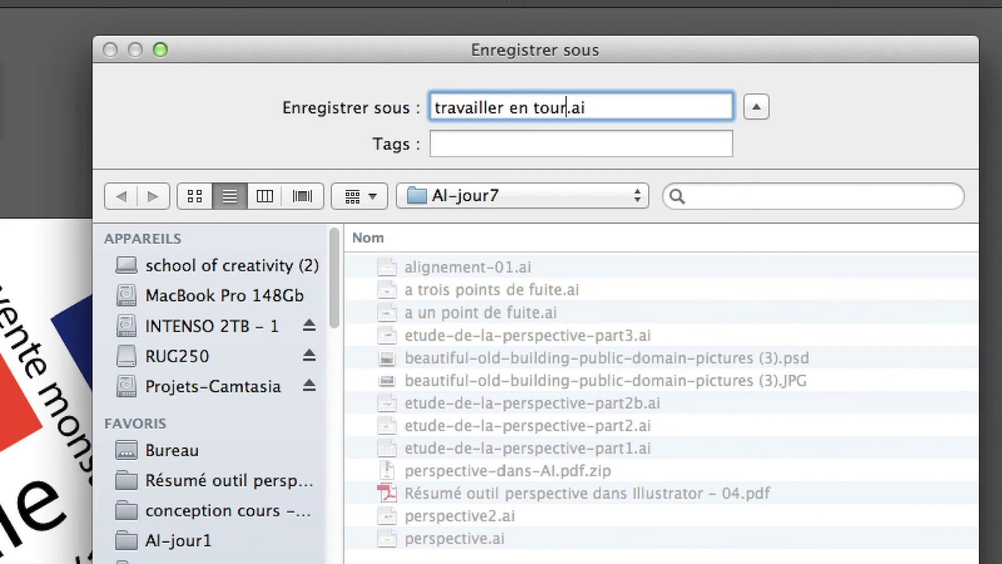
{"action": "type", "text": "nant les axes"}
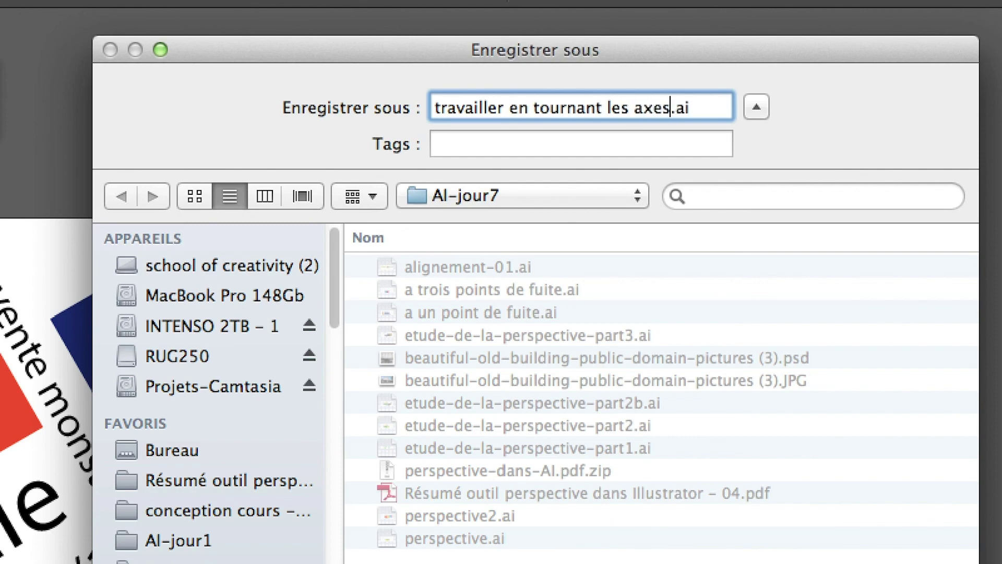